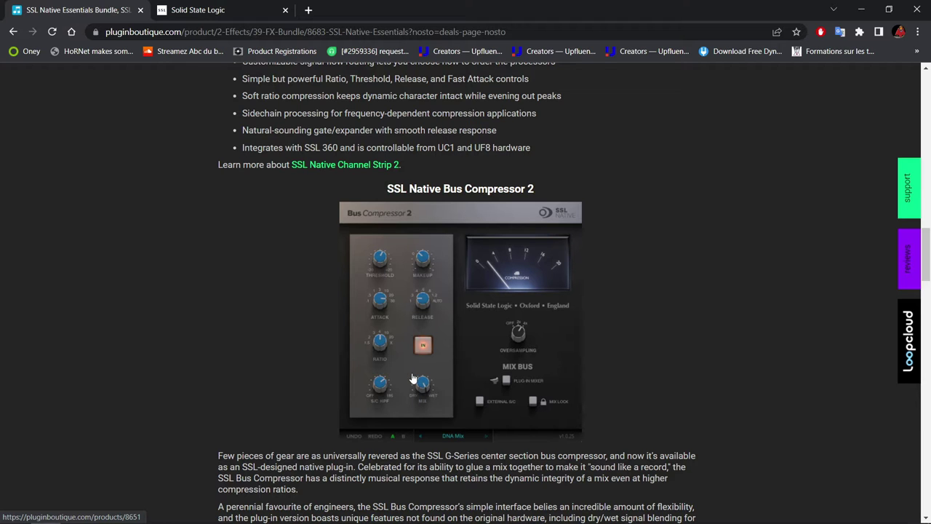
Step: Look over the SSL Native Essentials Bundle product page and the plug-ins listing on the Solid State Logic store
{"action": "scroll", "coordinate": [928, 250], "scroll_direction": "up", "scroll_amount": 1}
{"action": "scroll", "coordinate": [928, 250], "scroll_direction": "up", "scroll_amount": 15}
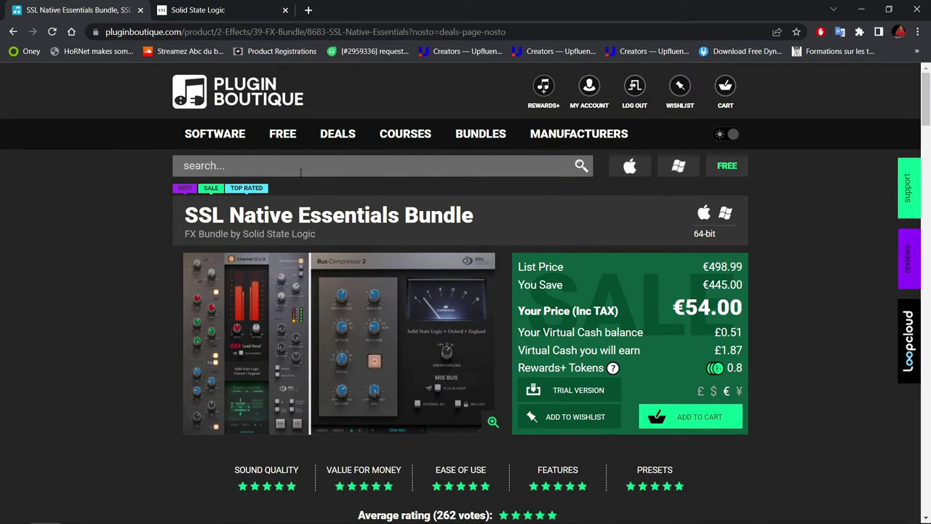
{"action": "left_click", "coordinate": [207, 13]}
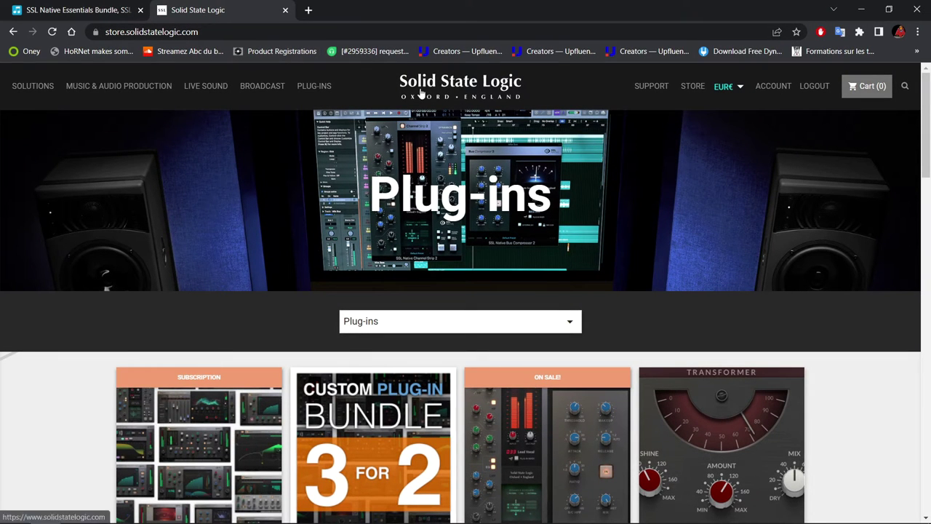
{"action": "left_click_drag", "start_coordinate": [928, 91], "coordinate": [928, 125]}
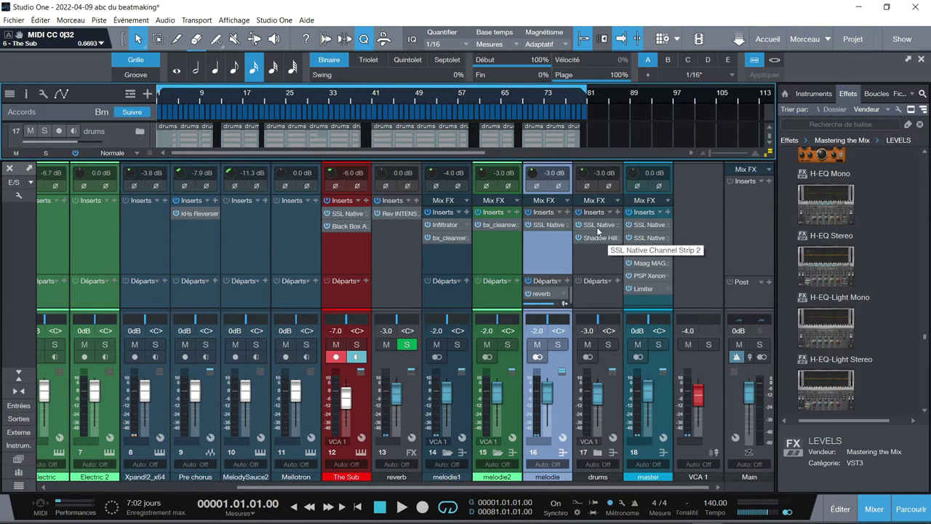
Step: Switch to Studio One and view the SSL Native Drumstrip v6 on the kick channel, closing its window when done
{"action": "left_click_drag", "start_coordinate": [615, 157], "coordinate": [615, 213]}
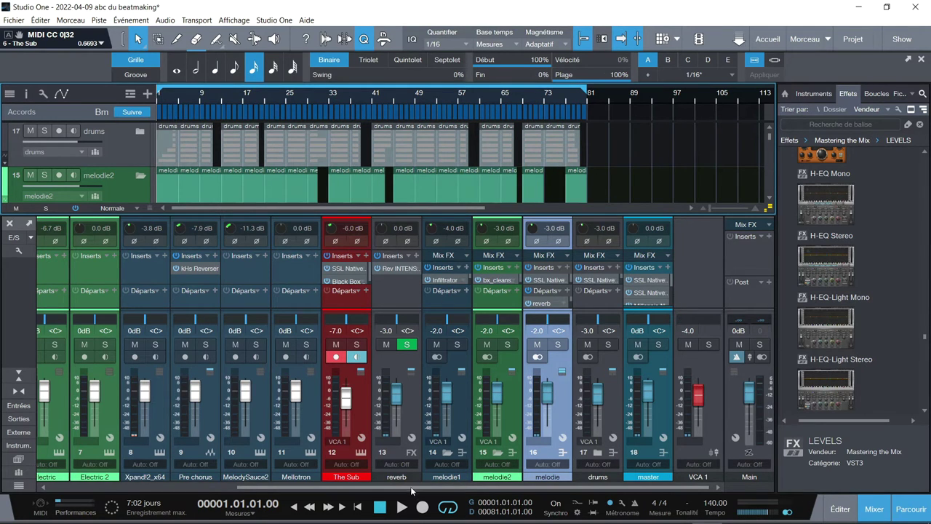
{"action": "left_click_drag", "start_coordinate": [411, 491], "coordinate": [175, 408]}
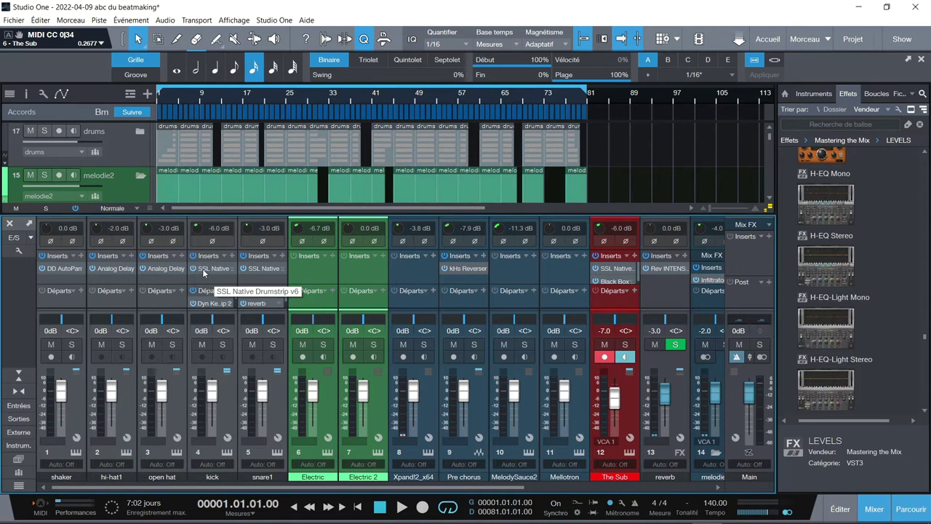
{"action": "left_click", "coordinate": [205, 269]}
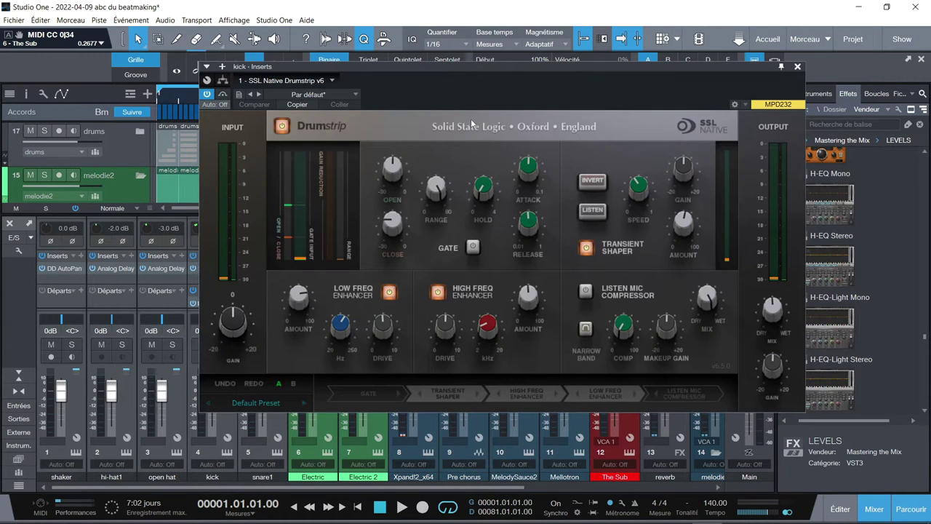
{"action": "left_click", "coordinate": [797, 67]}
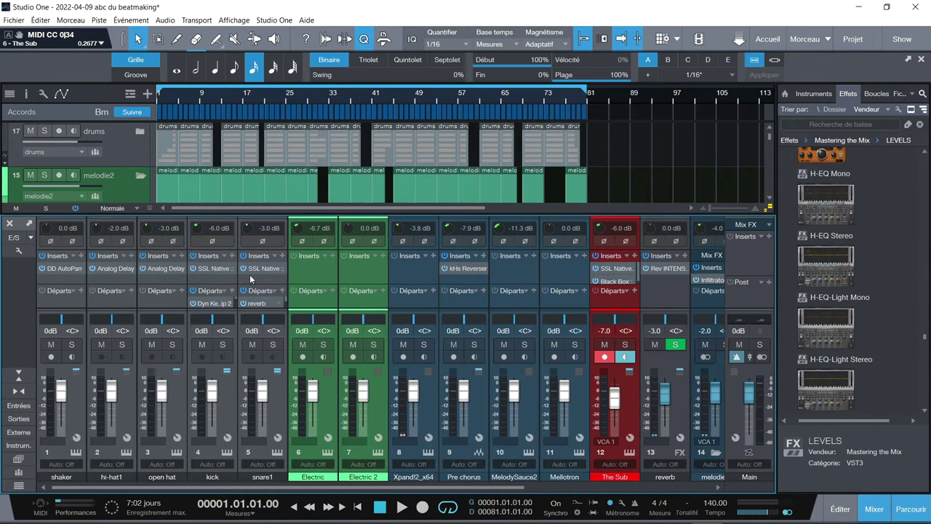
Step: Open the SSL Native Channel Strip 2 on The Sub channel and examine its low-pass filter, HMF and LMF frequency settings
{"action": "left_click_drag", "start_coordinate": [304, 491], "coordinate": [429, 489]}
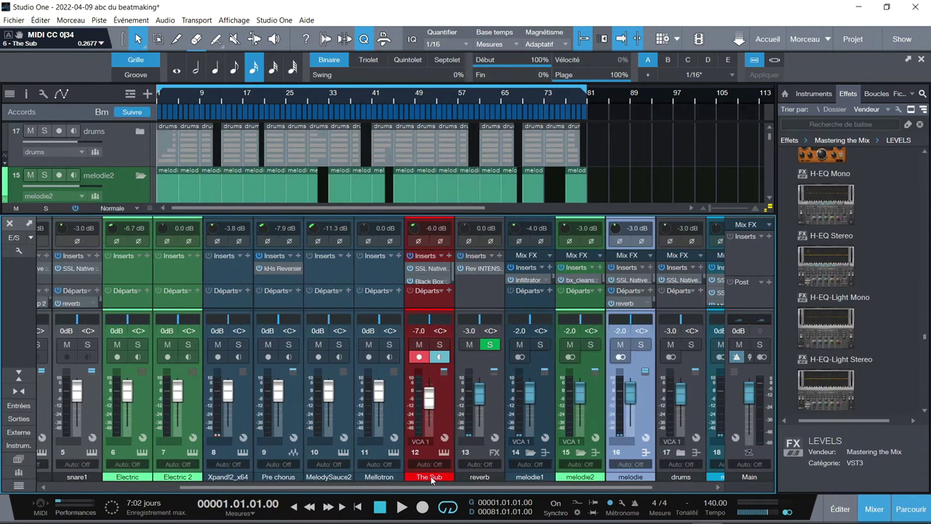
{"action": "left_click", "coordinate": [426, 269]}
{"action": "left_click_drag", "start_coordinate": [271, 44], "coordinate": [351, 43]}
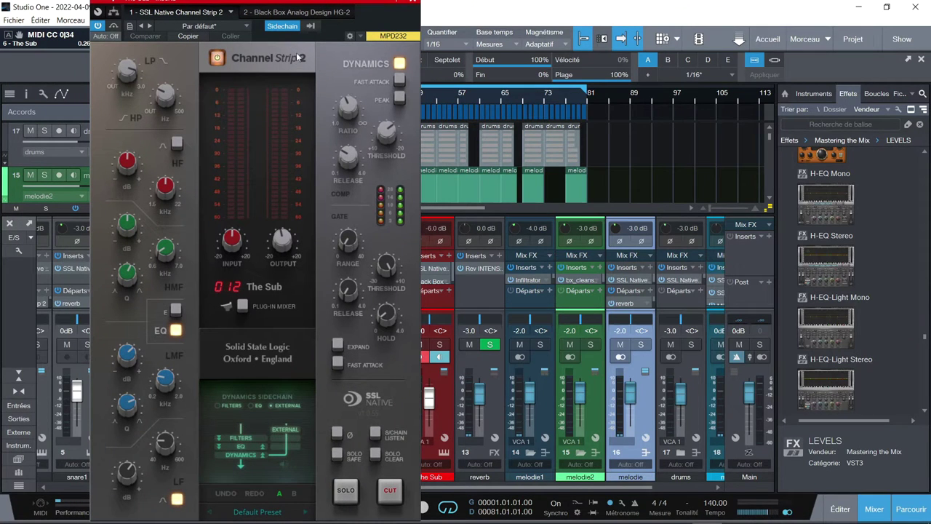
{"action": "left_click_drag", "start_coordinate": [336, 37], "coordinate": [336, 30]}
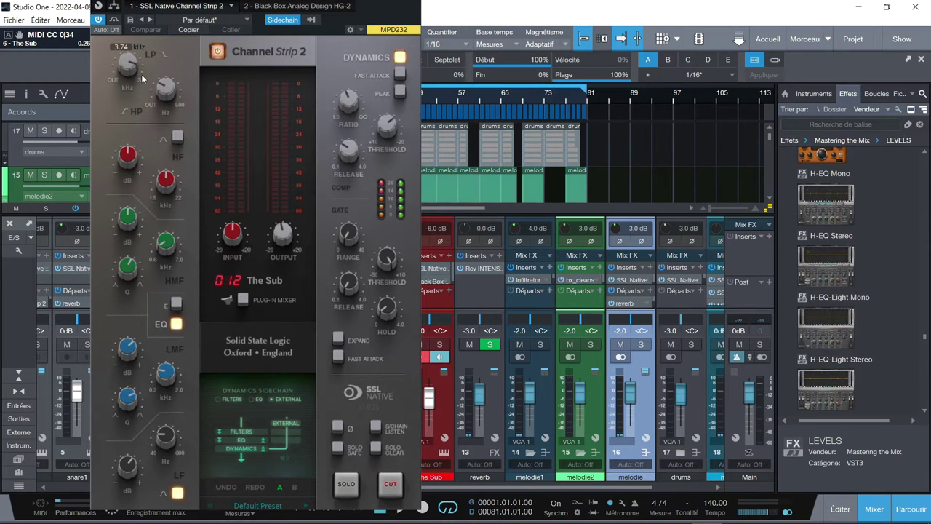
{"action": "mouse_move", "coordinate": [142, 61]}
{"action": "mouse_move", "coordinate": [162, 253]}
{"action": "mouse_move", "coordinate": [165, 376]}
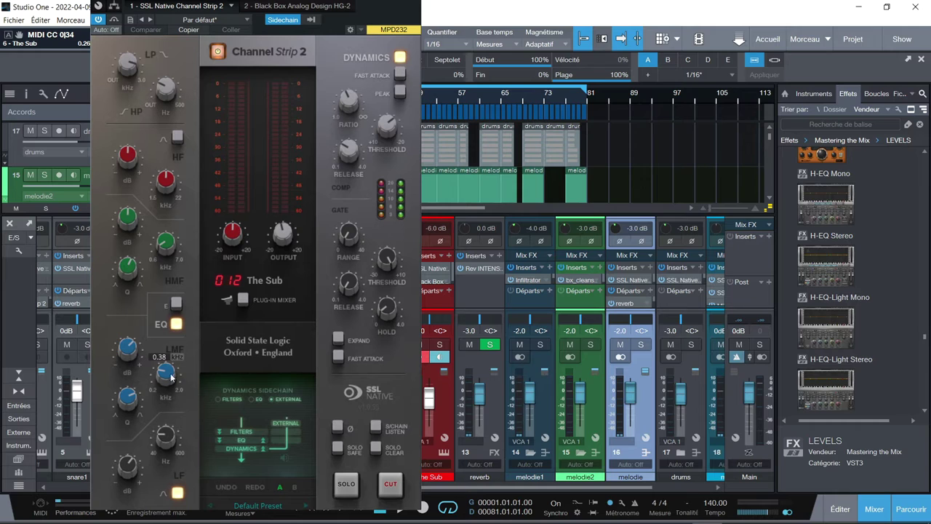
{"action": "left_click", "coordinate": [176, 325]}
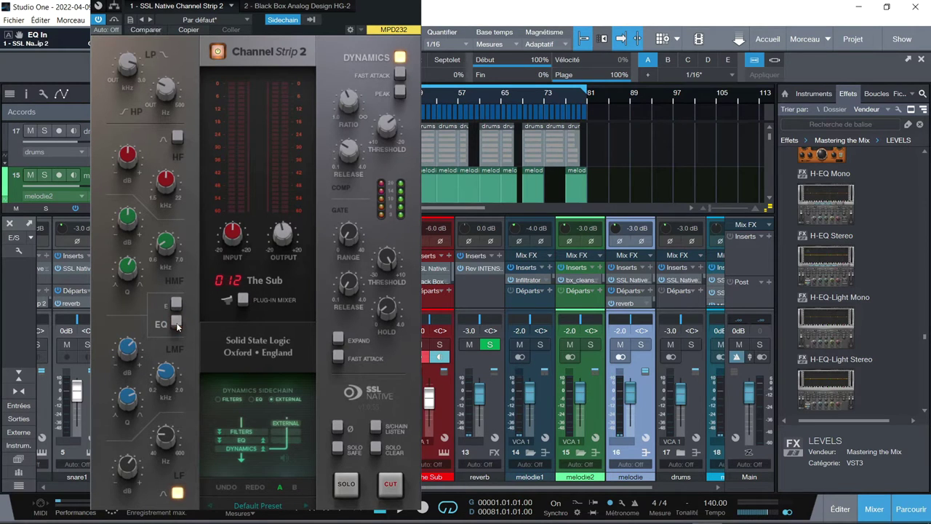
{"action": "left_click", "coordinate": [177, 324]}
{"action": "left_click", "coordinate": [177, 306]}
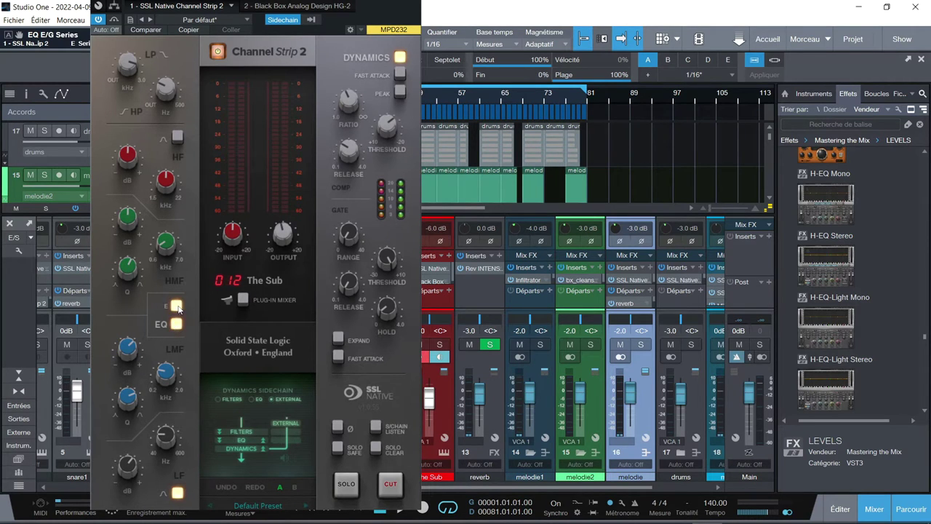
{"action": "left_click", "coordinate": [177, 307]}
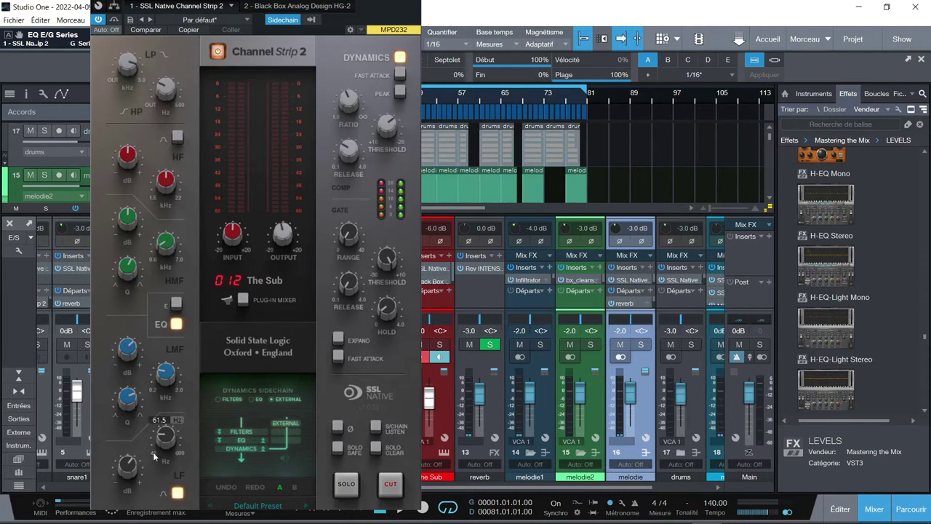
{"action": "mouse_move", "coordinate": [163, 451]}
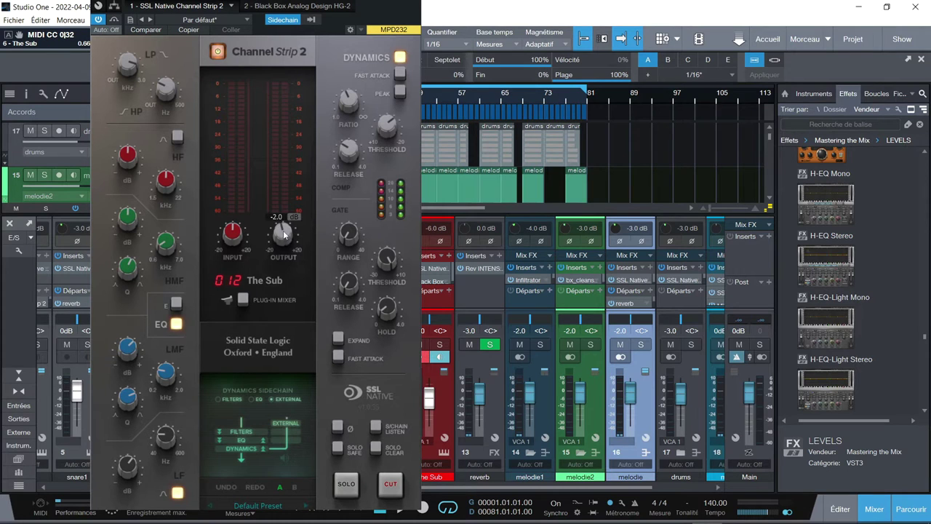
{"action": "mouse_move", "coordinate": [231, 238]}
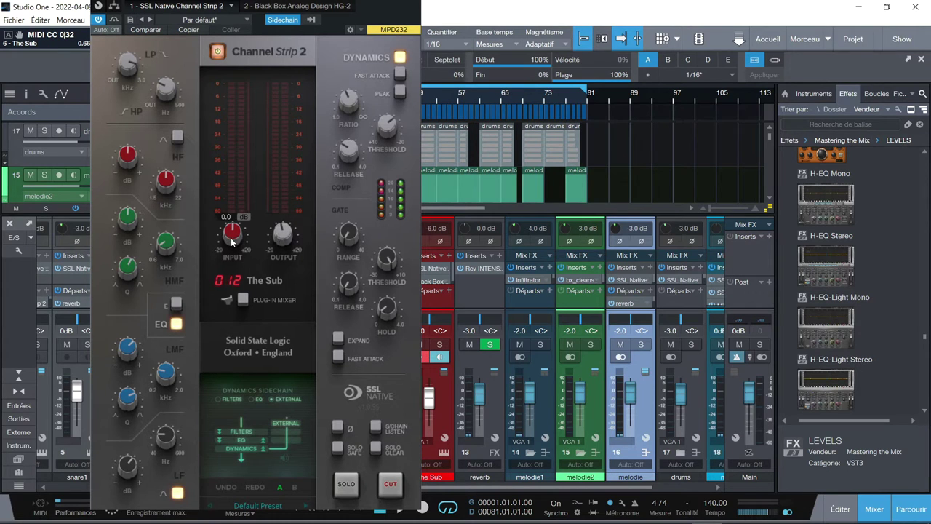
Step: Review the channel strips in the SSL 360° plug-in mixer in normal and zoomed views, and close it and The Sub's plug-in window
{"action": "mouse_move", "coordinate": [284, 236]}
{"action": "left_click", "coordinate": [244, 301]}
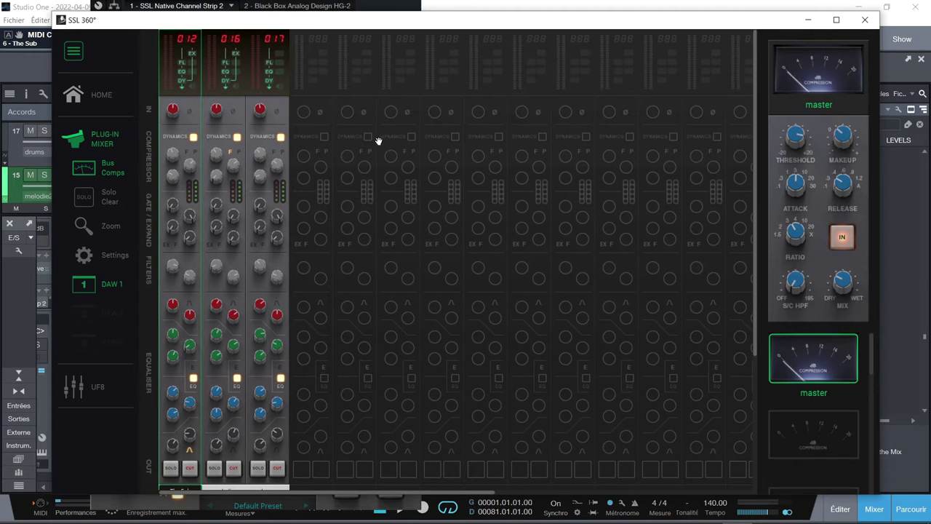
{"action": "left_click_drag", "start_coordinate": [758, 121], "coordinate": [776, 279]}
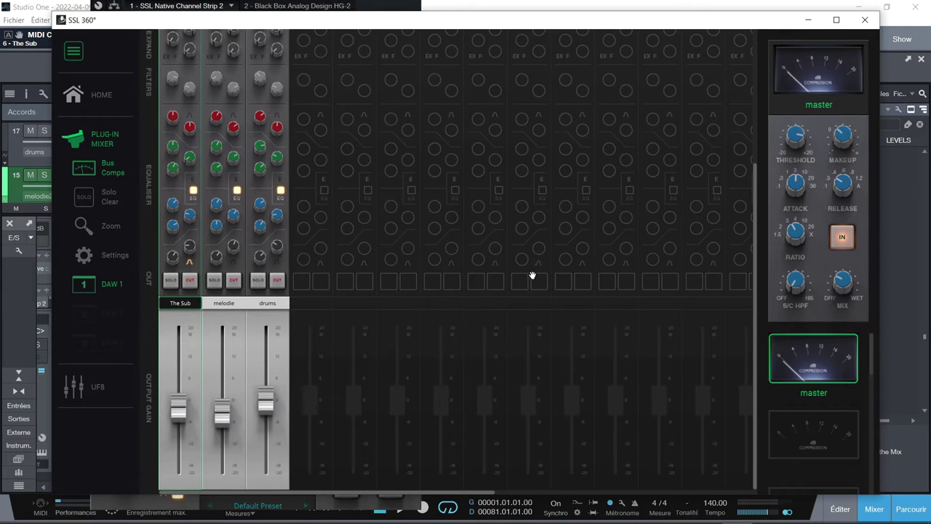
{"action": "left_click", "coordinate": [83, 228]}
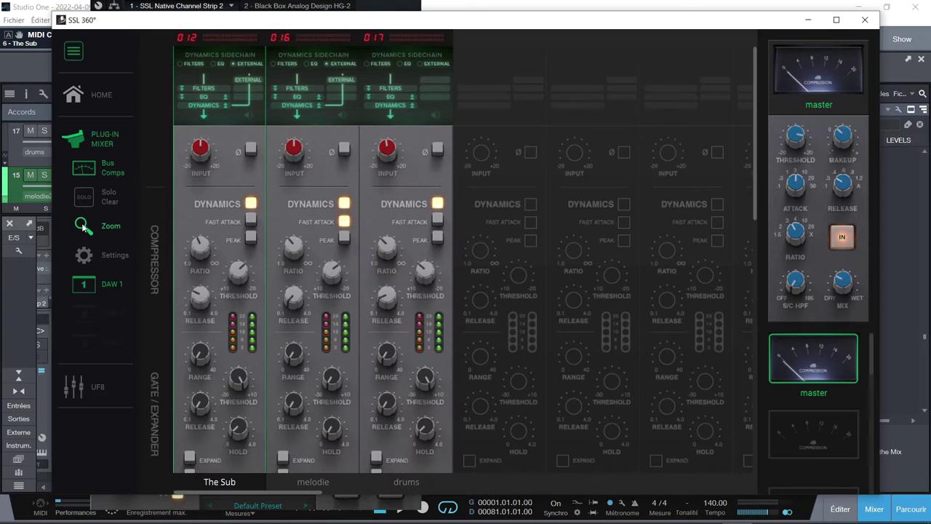
{"action": "left_click_drag", "start_coordinate": [753, 121], "coordinate": [780, 375]}
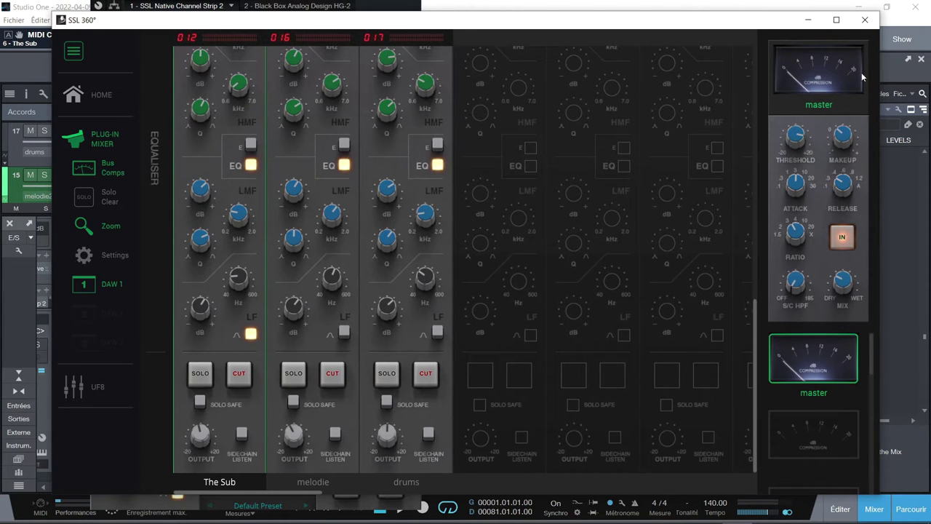
{"action": "left_click", "coordinate": [865, 19]}
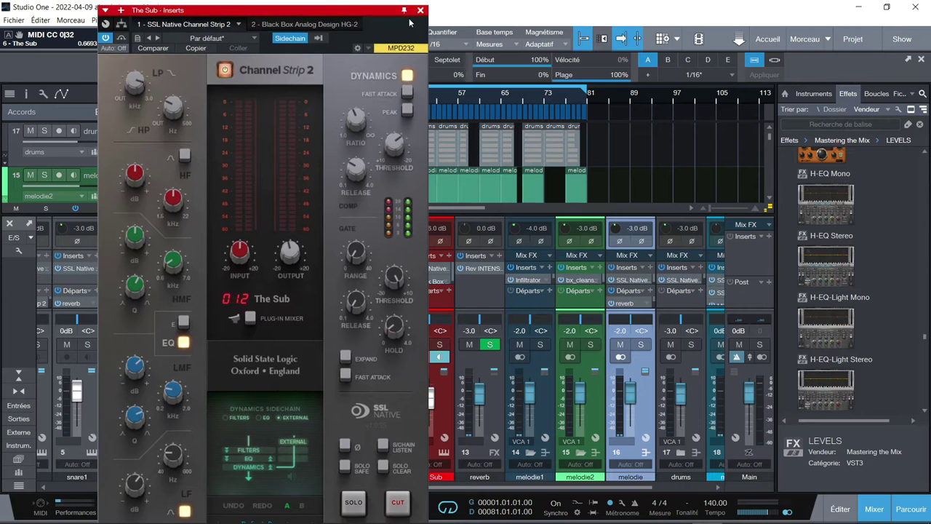
{"action": "left_click", "coordinate": [420, 12]}
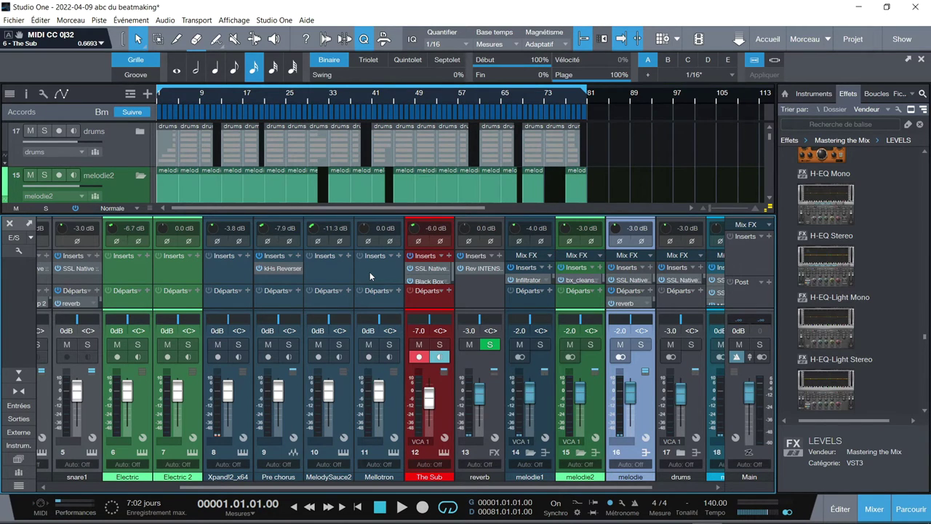
Step: Start song playback and watch the Channel Strip 2 meters on The Sub and melodie channels
{"action": "key", "text": "space"}
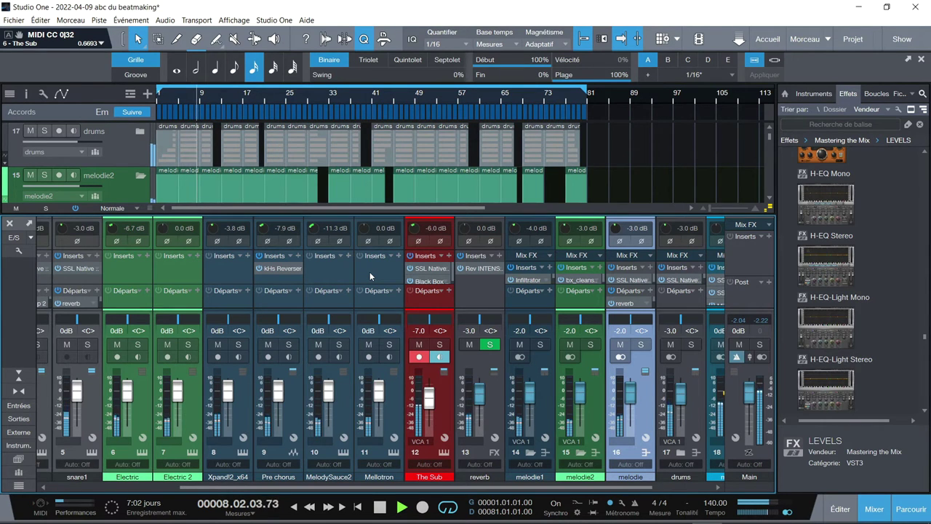
{"action": "left_click", "coordinate": [426, 269]}
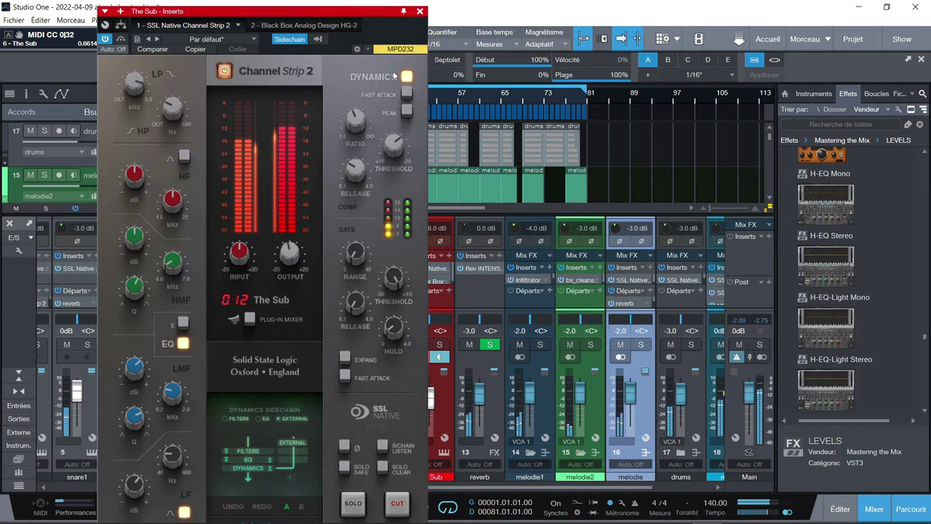
{"action": "left_click_drag", "start_coordinate": [371, 13], "coordinate": [368, 3]}
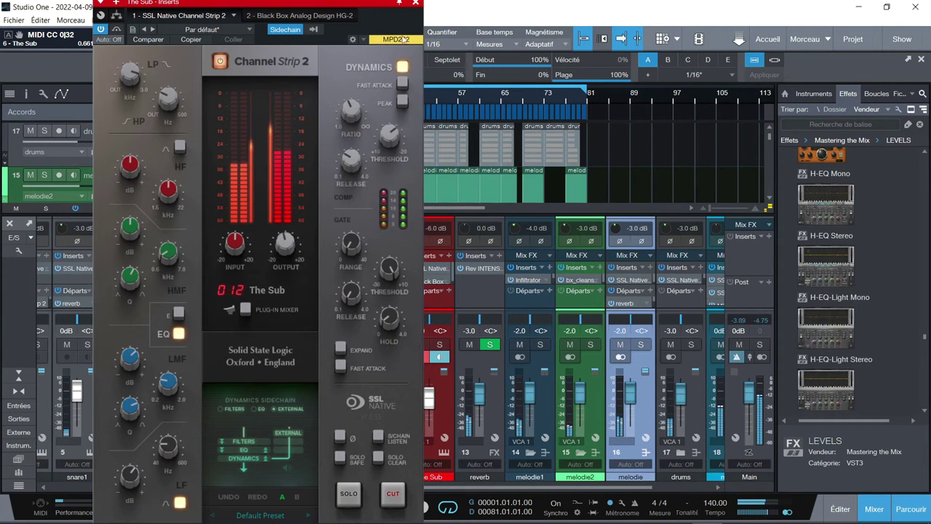
{"action": "left_click", "coordinate": [624, 281]}
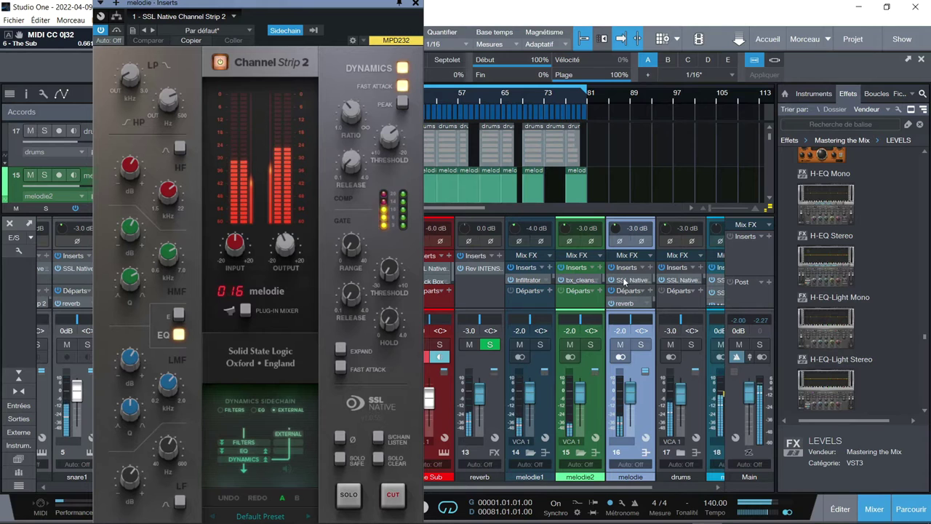
Step: Review the channel strips in the SSL 360° plug-in mixer during playback in both zoom levels, down to the outputs, and close it
{"action": "left_click", "coordinate": [245, 312]}
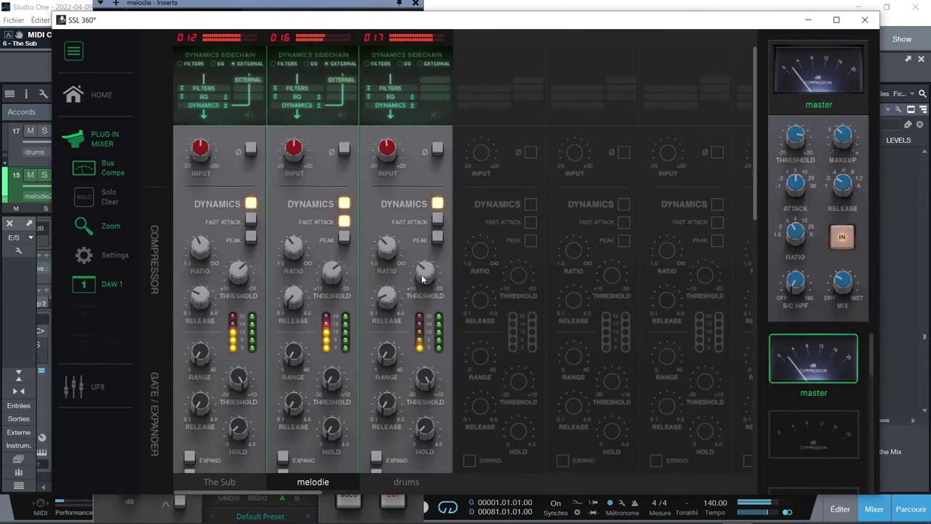
{"action": "left_click", "coordinate": [87, 229]}
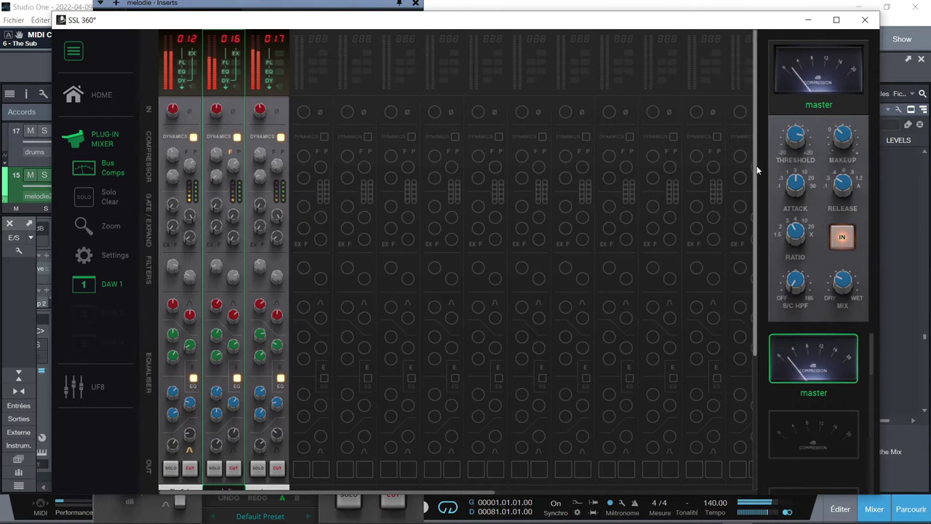
{"action": "mouse_move", "coordinate": [753, 150]}
{"action": "left_mouse_down"}
{"action": "mouse_move", "coordinate": [779, 331]}
{"action": "mouse_move", "coordinate": [767, 160]}
{"action": "left_mouse_up"}
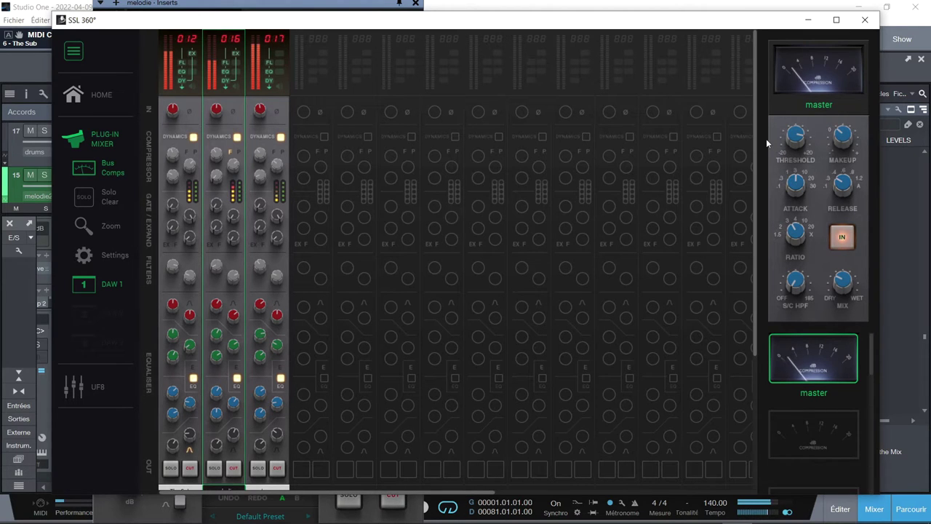
{"action": "left_click", "coordinate": [84, 231]}
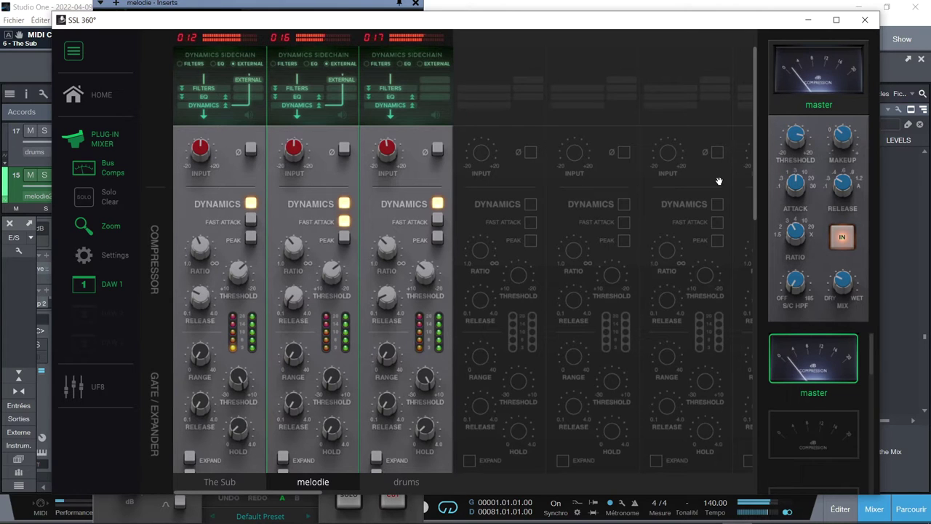
{"action": "left_click_drag", "start_coordinate": [757, 155], "coordinate": [769, 419]}
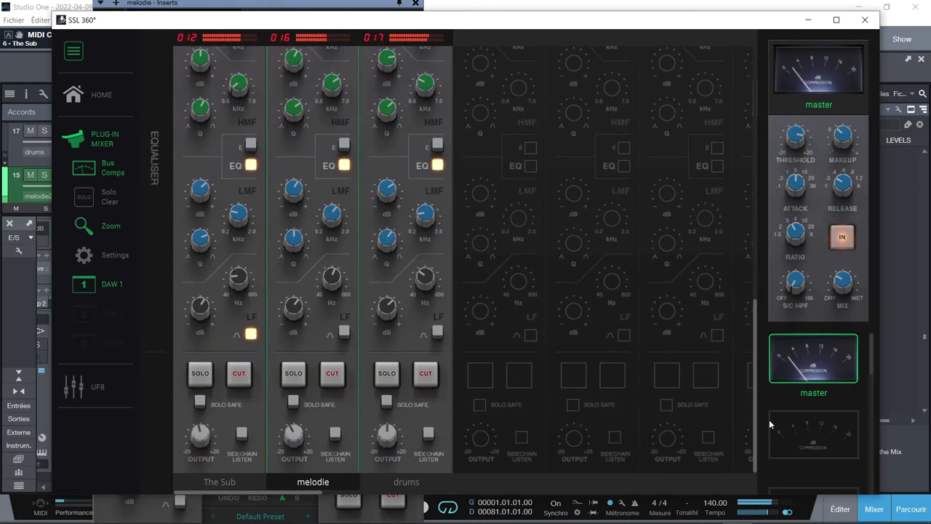
{"action": "left_click", "coordinate": [865, 19]}
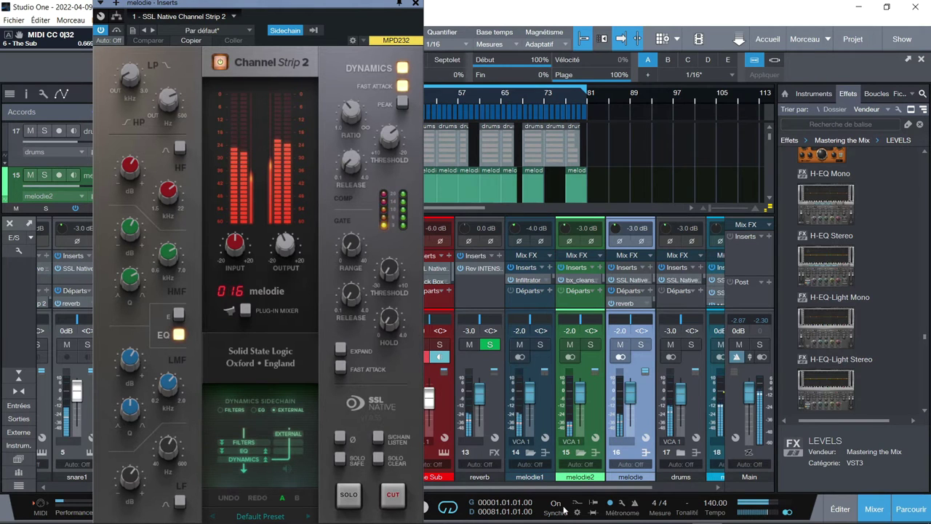
Step: Enlarge the mixer to reveal the master channel's inserts and open its SSL Native Bus Compressor 2
{"action": "left_click_drag", "start_coordinate": [559, 490], "coordinate": [633, 488]}
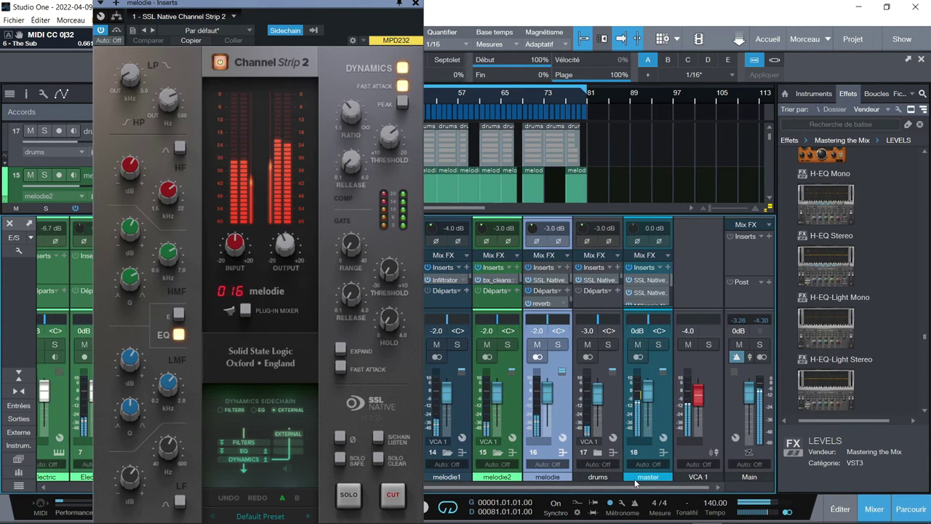
{"action": "left_click_drag", "start_coordinate": [702, 216], "coordinate": [697, 159]}
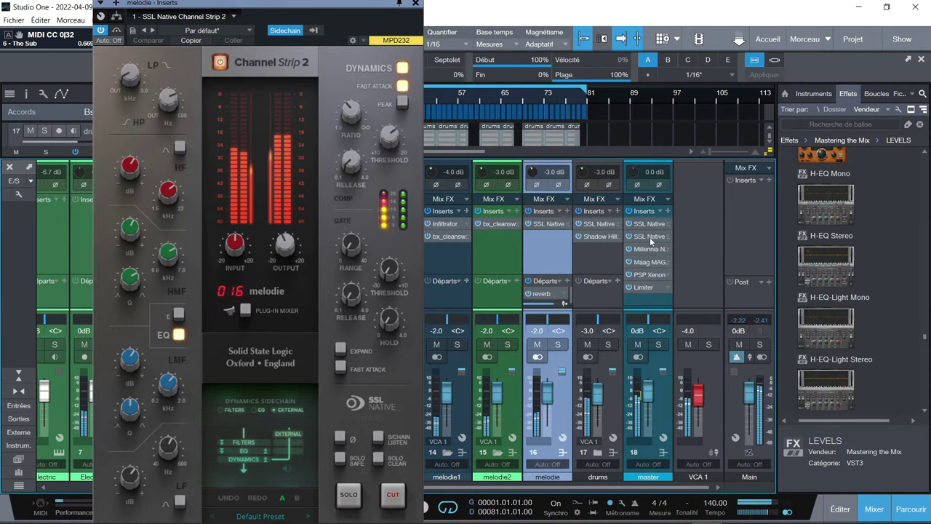
{"action": "left_click", "coordinate": [648, 236]}
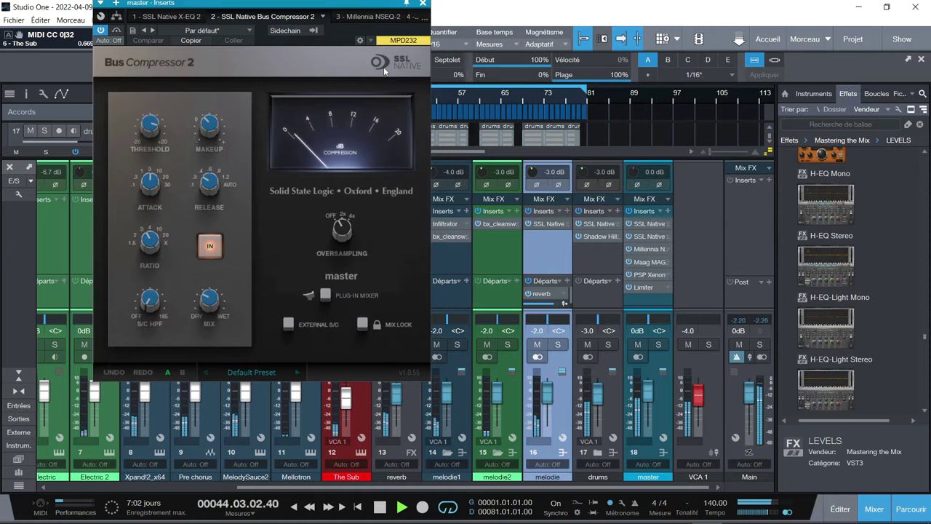
Step: Review the master channel's Millennia NSEQ-2, Maag MAGNUM-K, PSP Xenon, Bus Compressor 2 and X-EQ 2 inserts, stop playback and close them
{"action": "left_click", "coordinate": [376, 17]}
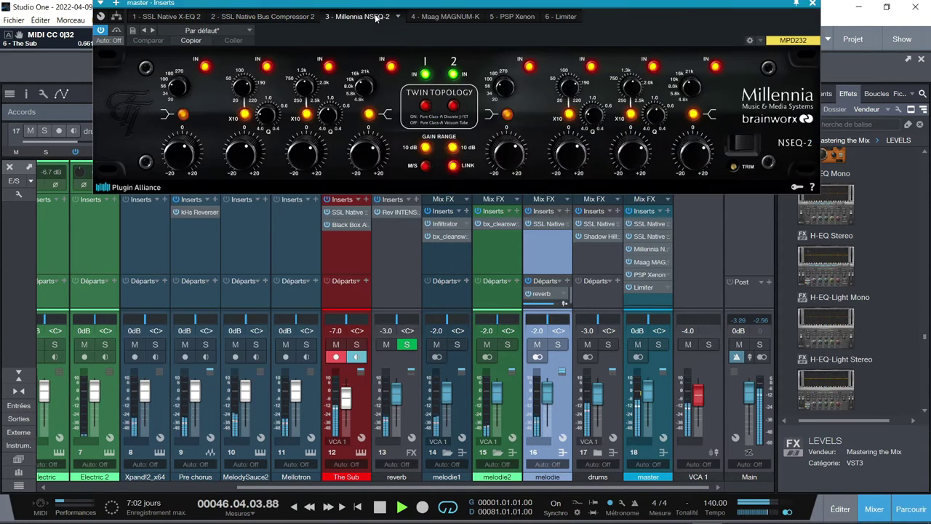
{"action": "left_click", "coordinate": [451, 17]}
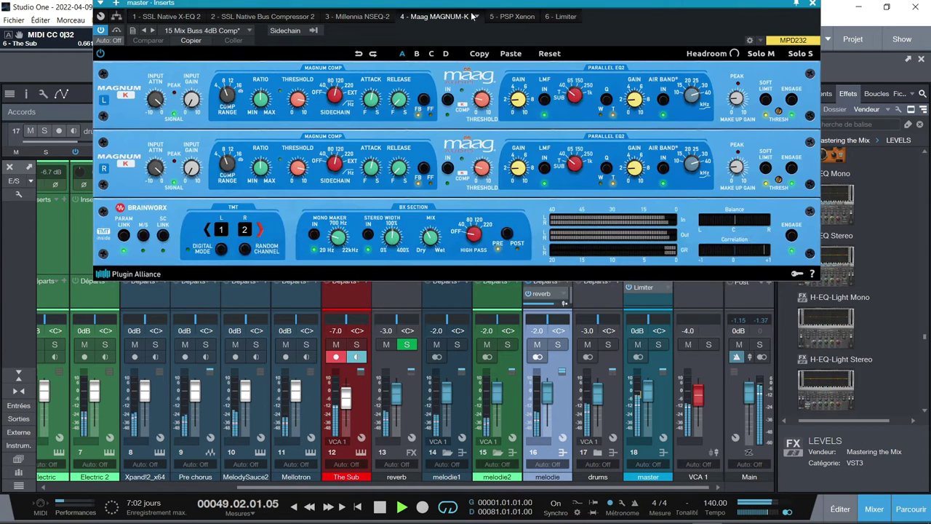
{"action": "left_click", "coordinate": [514, 17]}
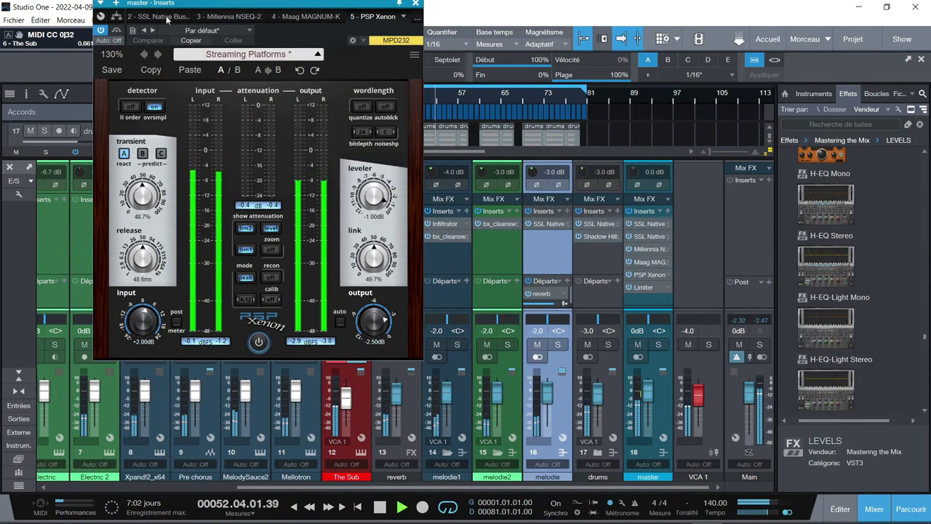
{"action": "left_click", "coordinate": [167, 19]}
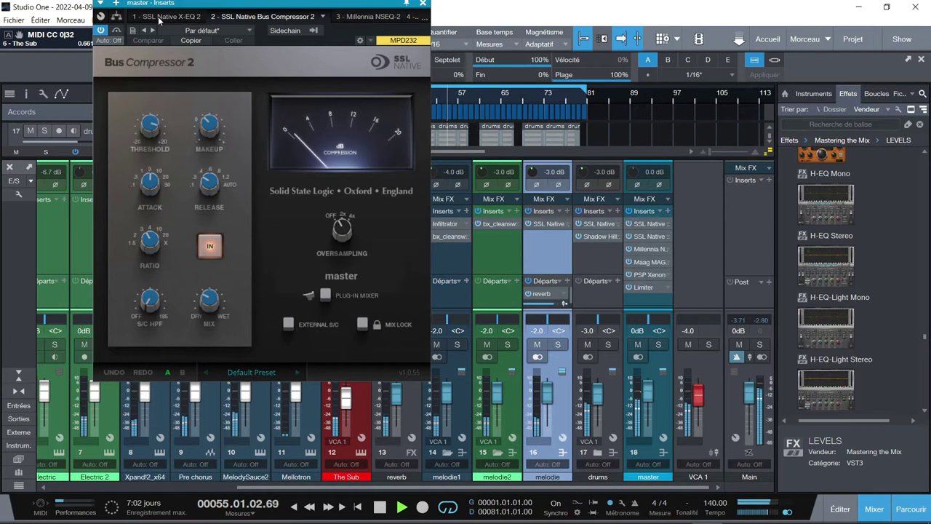
{"action": "left_click", "coordinate": [159, 18]}
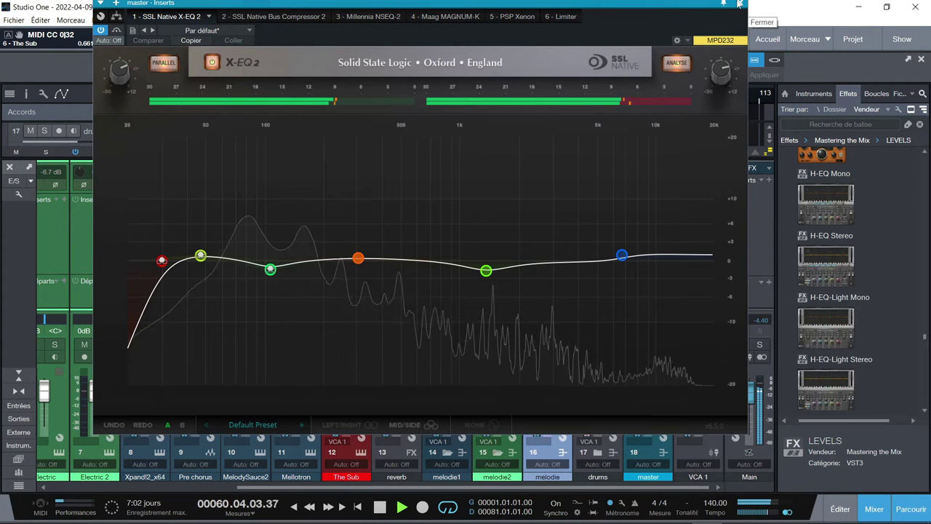
{"action": "key", "text": "space"}
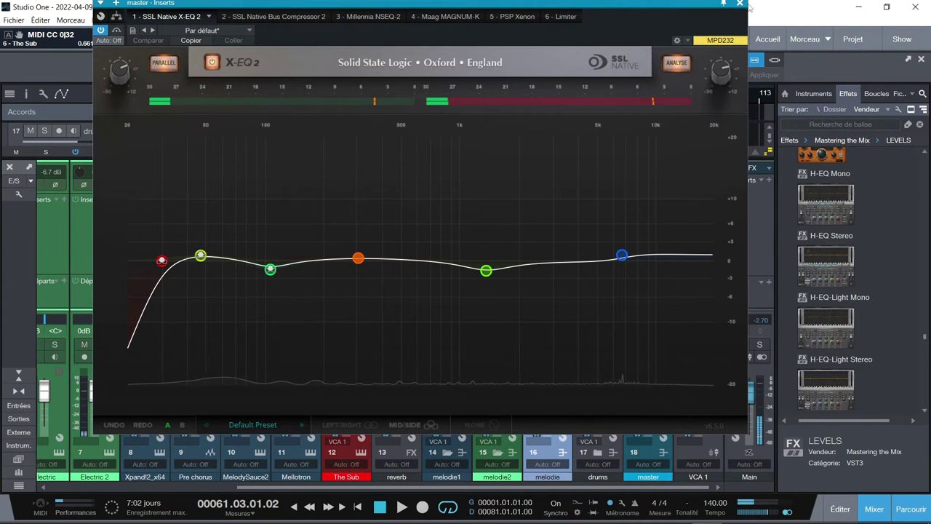
{"action": "left_click", "coordinate": [740, 4]}
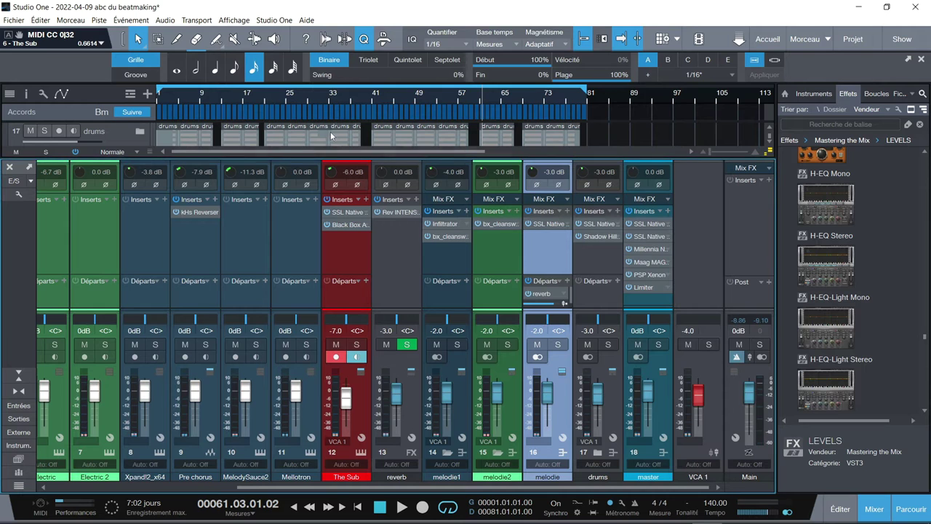
Step: Solo the kick channel, examine its SSL Native Drumstrip v6 during playback, and close the plug-in
{"action": "left_click_drag", "start_coordinate": [322, 486], "coordinate": [131, 499]}
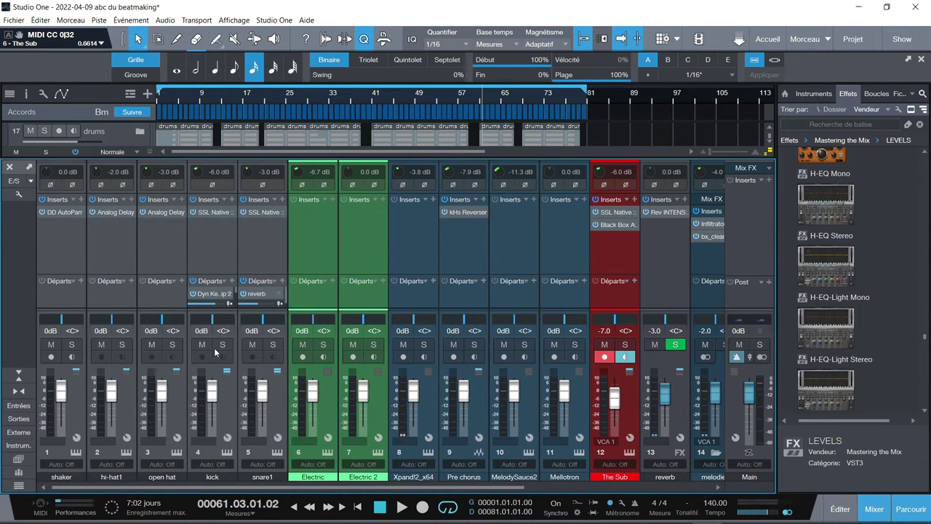
{"action": "left_click", "coordinate": [220, 346]}
{"action": "key", "text": "space"}
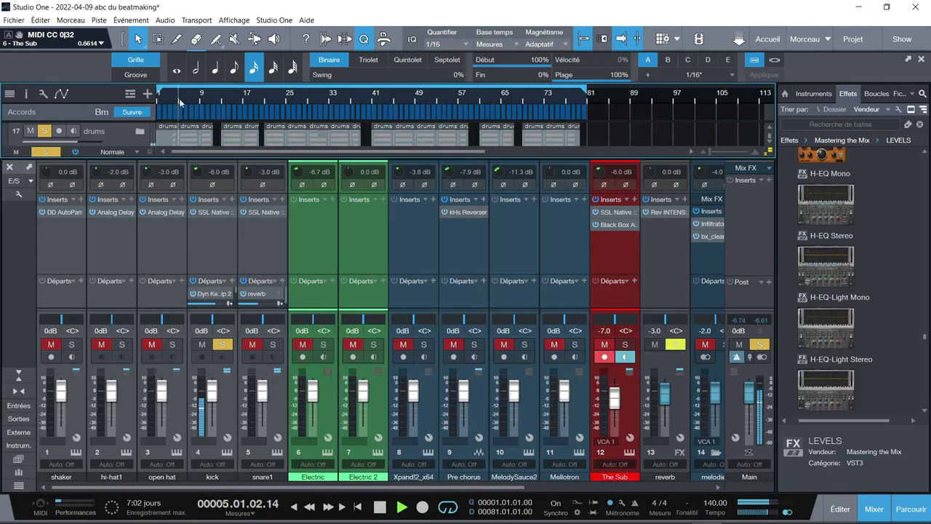
{"action": "left_click", "coordinate": [214, 211]}
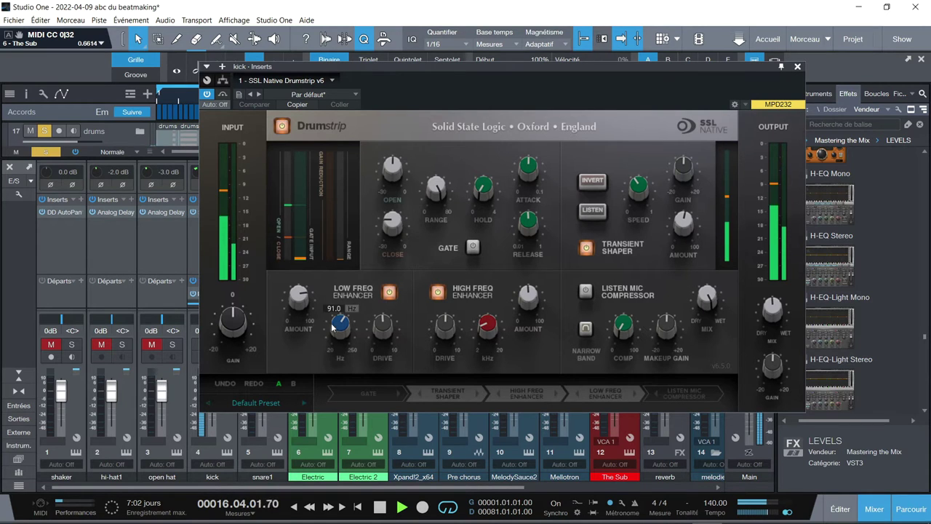
{"action": "mouse_move", "coordinate": [349, 325]}
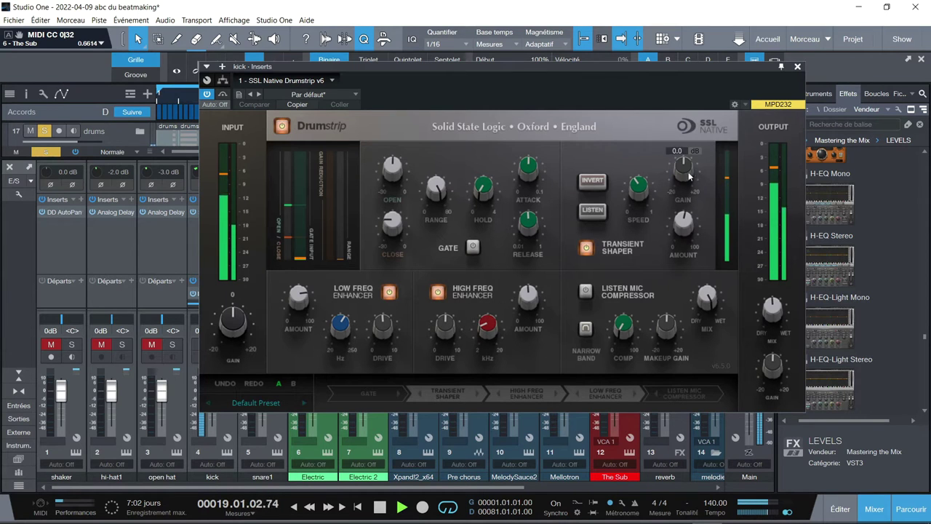
{"action": "key", "text": "space"}
{"action": "left_click", "coordinate": [797, 67]}
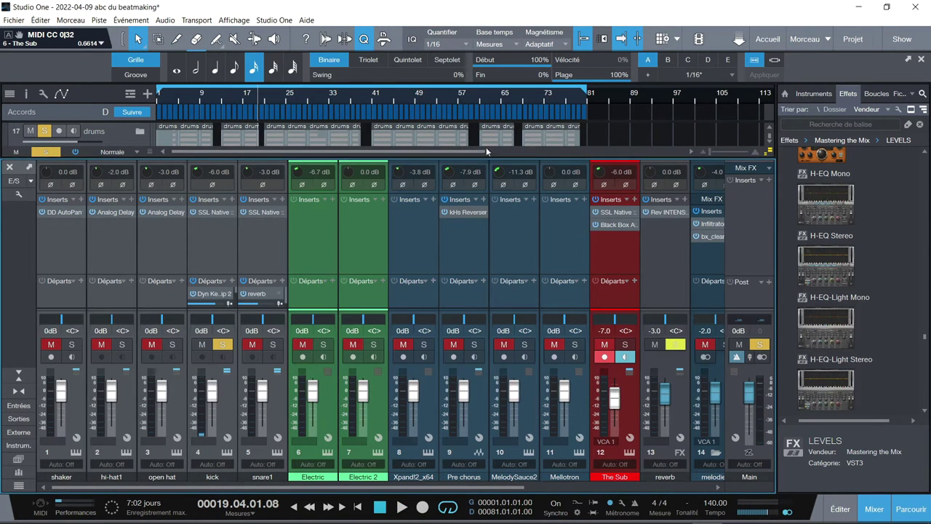
Step: Open the snare1 channel's SSL Native Drumstrip v6 and watch it during playback with the snare also soloed
{"action": "left_click", "coordinate": [270, 213]}
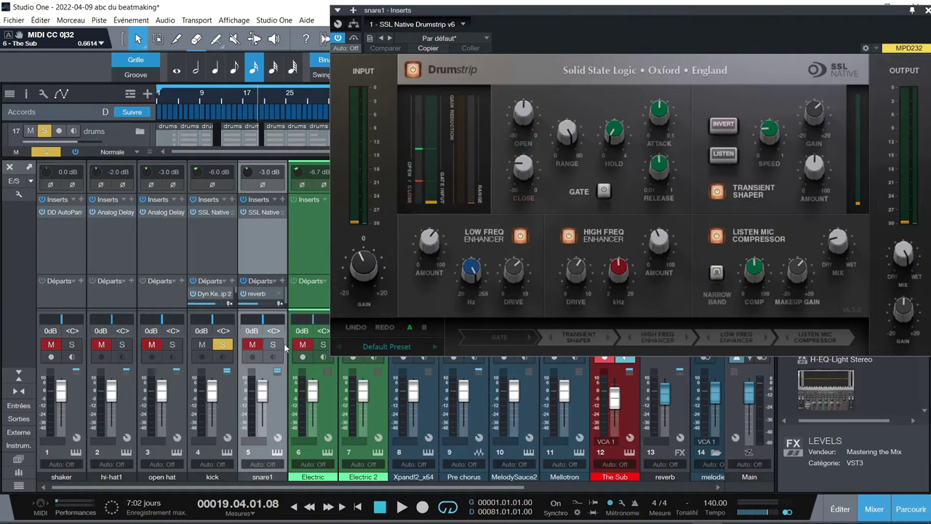
{"action": "left_click", "coordinate": [273, 345]}
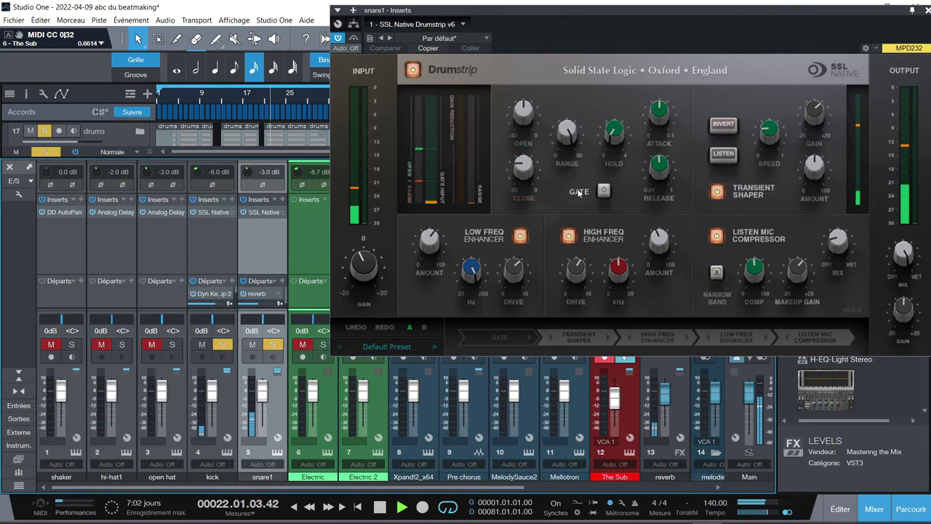
{"action": "left_click_drag", "start_coordinate": [649, 10], "coordinate": [387, 8]}
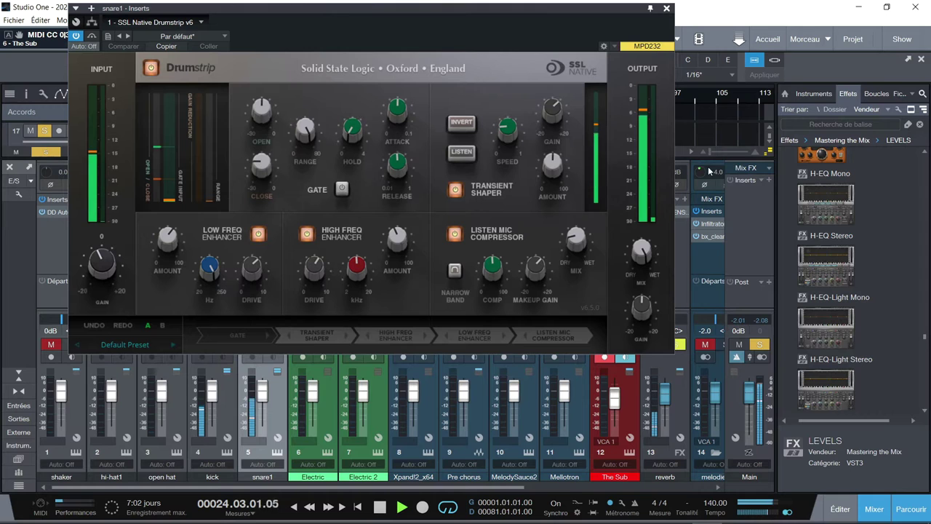
{"action": "key", "text": "space"}
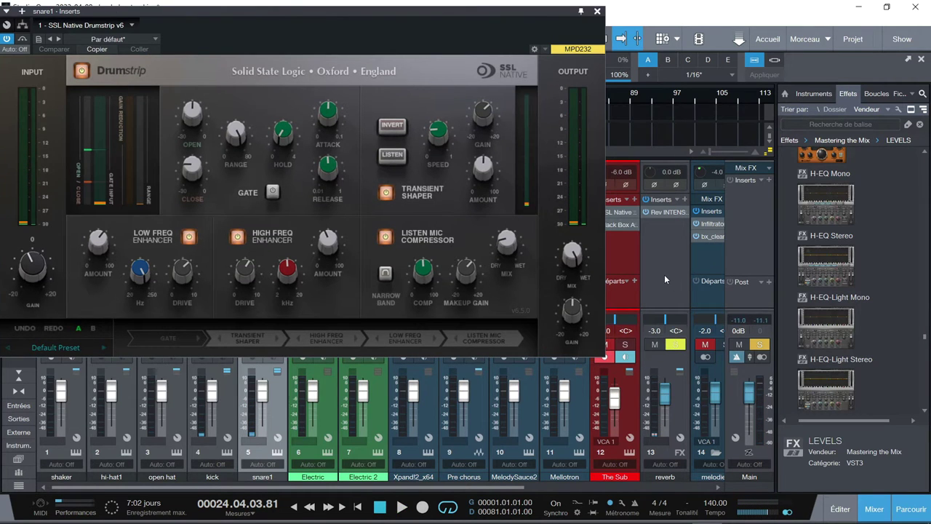
Step: Examine the Rev INTENSITY plug-in on the reverb channel and close it
{"action": "left_click", "coordinate": [665, 275]}
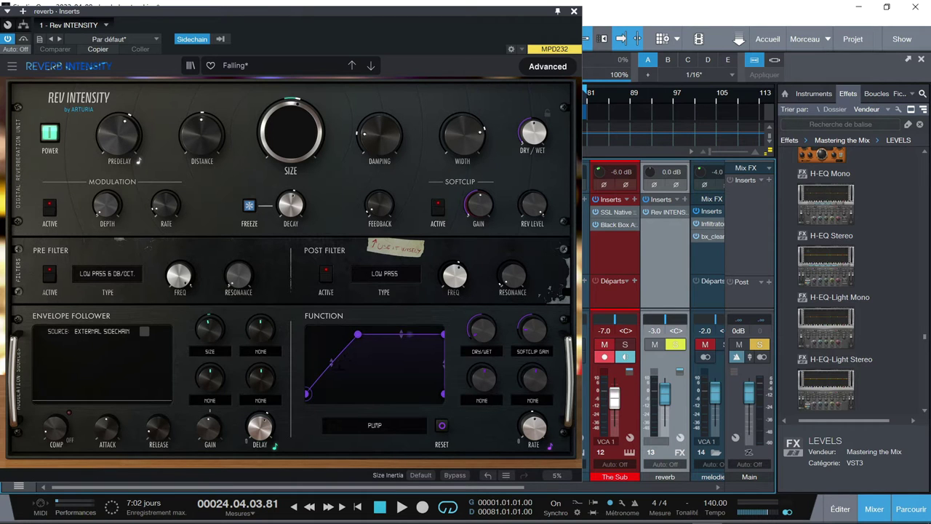
{"action": "left_click", "coordinate": [575, 12]}
{"action": "scroll", "coordinate": [593, 483], "scroll_direction": "right", "scroll_amount": 5}
{"action": "left_click_drag", "start_coordinate": [593, 484], "coordinate": [677, 480]}
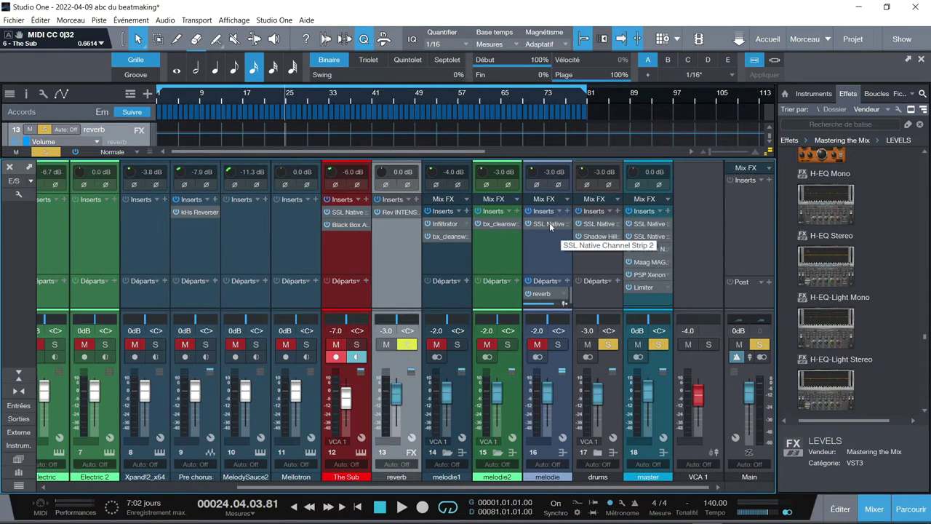
Step: Clear the channel solos and mute the drums bus
{"action": "left_click", "coordinate": [608, 344]}
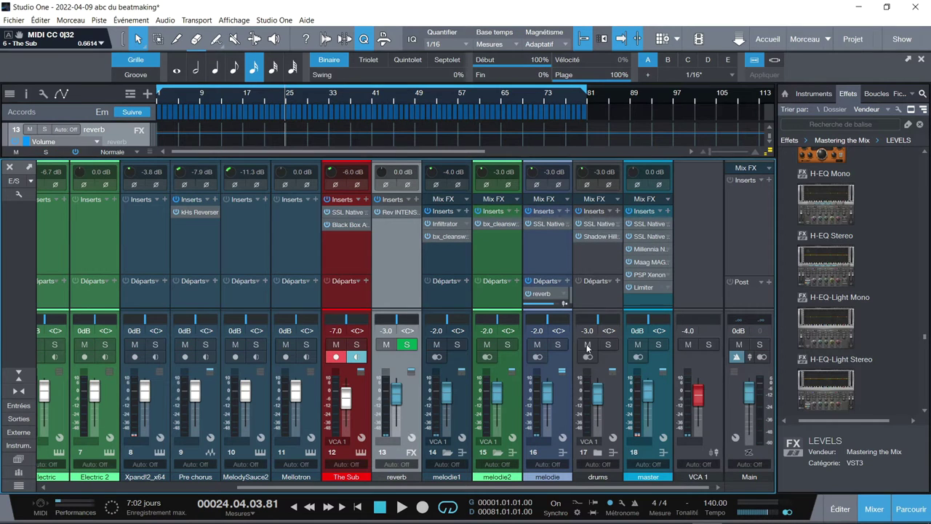
{"action": "left_click", "coordinate": [586, 347]}
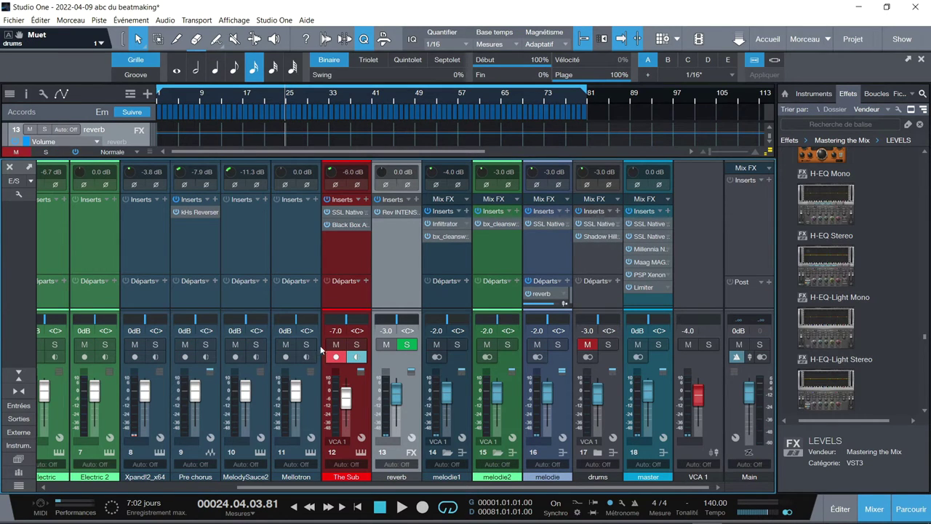
Step: Examine the Black Box Analog Design HG-2 on The Sub channel and close it
{"action": "double_click", "coordinate": [350, 224]}
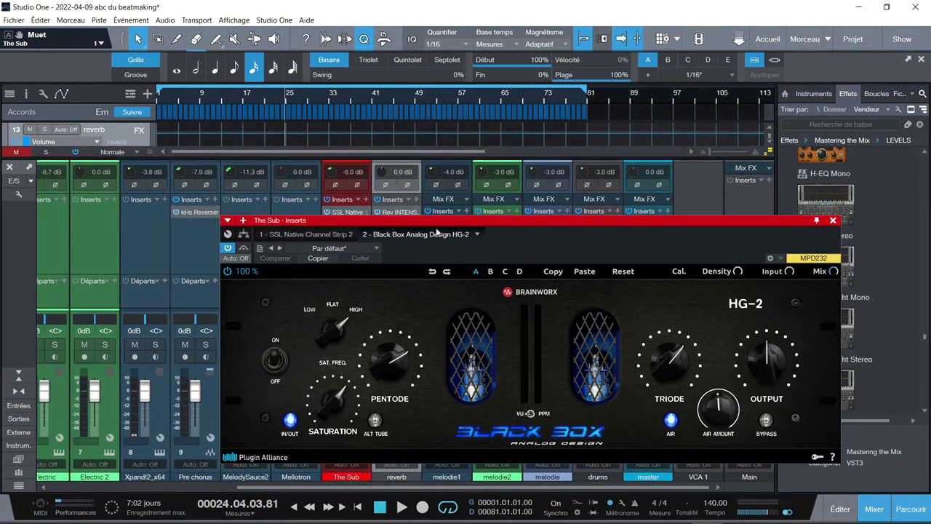
{"action": "left_click_drag", "start_coordinate": [486, 223], "coordinate": [365, 166]}
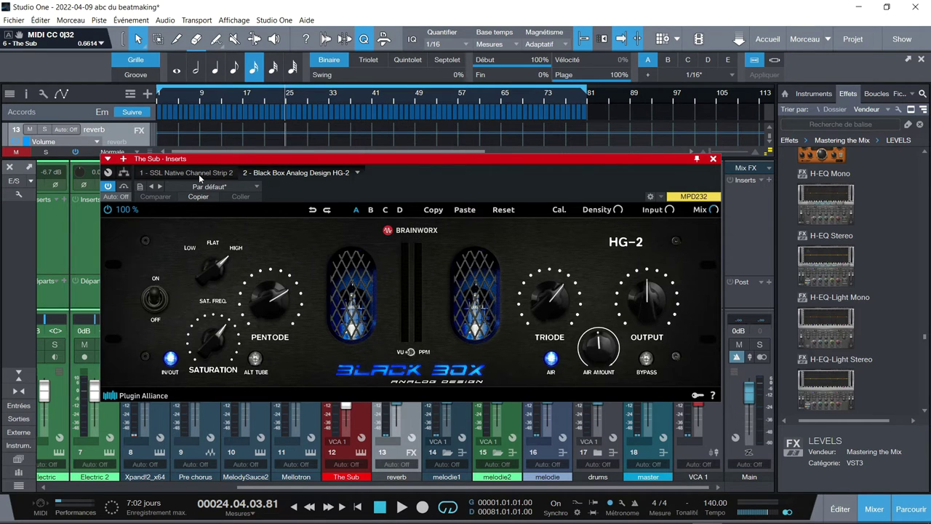
{"action": "left_click", "coordinate": [713, 158]}
Step: View the drums bus's Shadow Hills Mastering Compressor, switch to its SSL Native Channel Strip 2, and solo the bus for playback
{"action": "double_click", "coordinate": [603, 238]}
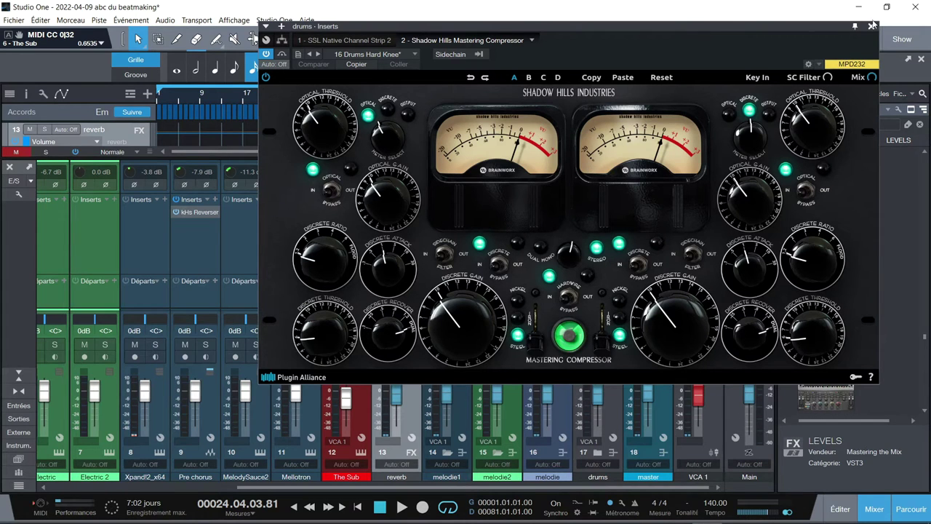
{"action": "left_click", "coordinate": [364, 38]}
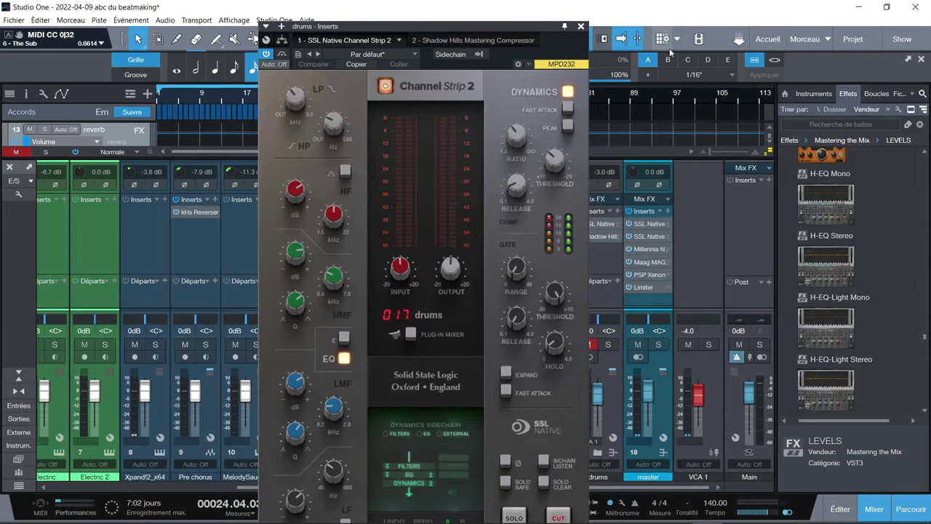
{"action": "left_click_drag", "start_coordinate": [364, 26], "coordinate": [176, 27]}
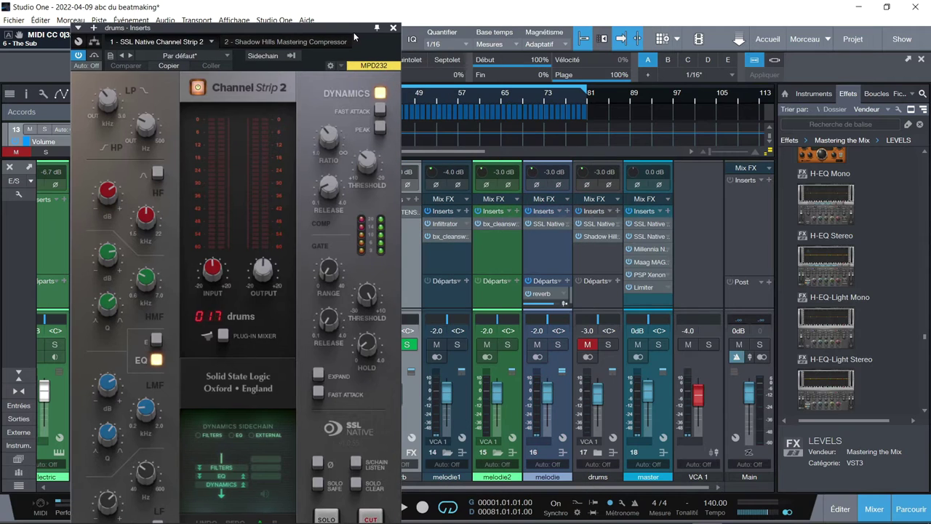
{"action": "left_click", "coordinate": [609, 345]}
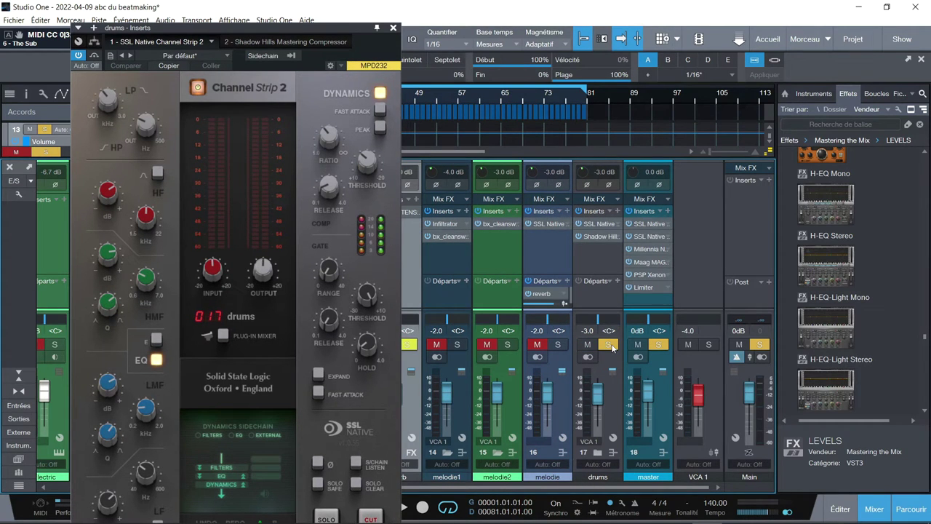
{"action": "left_click_drag", "start_coordinate": [305, 29], "coordinate": [483, 15]}
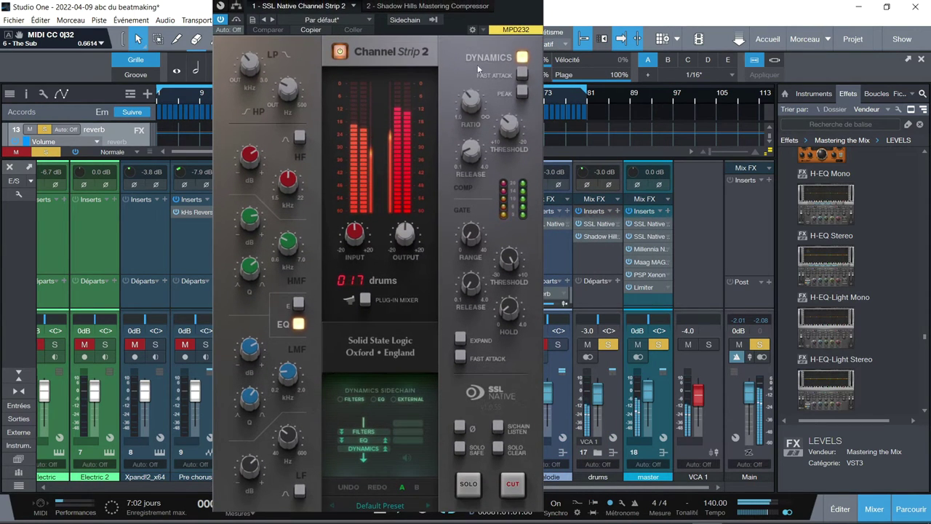
Step: On the drums' Channel Strip 2, sweep the low-pass frequency through OUT and set the high-pass frequency to 33.0 Hz
{"action": "mouse_move", "coordinate": [262, 69]}
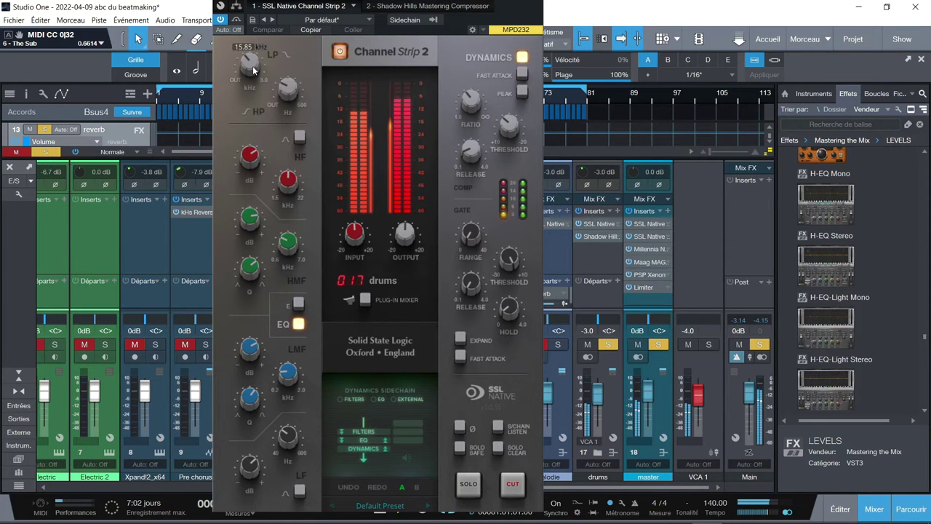
{"action": "left_click_drag", "start_coordinate": [250, 63], "coordinate": [259, 139]}
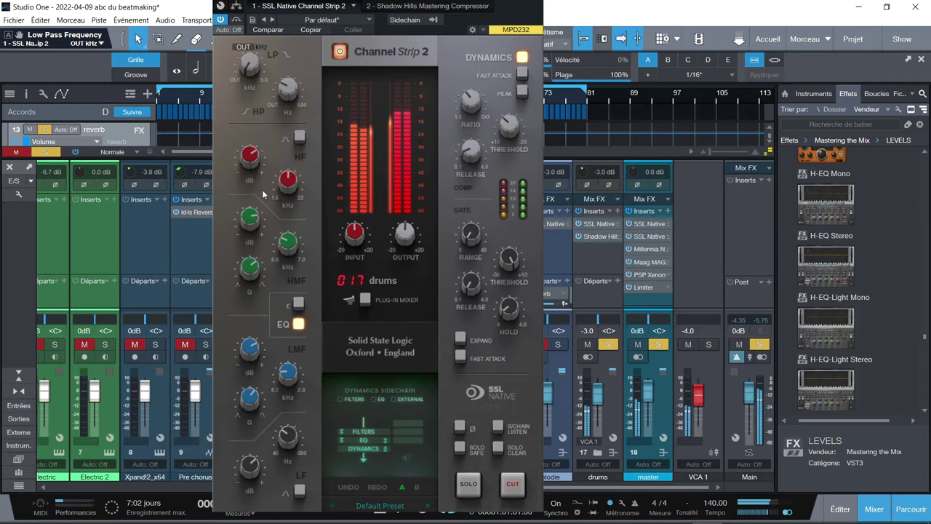
{"action": "left_click_drag", "start_coordinate": [263, 194], "coordinate": [289, 19]}
{"action": "mouse_move", "coordinate": [279, 93]}
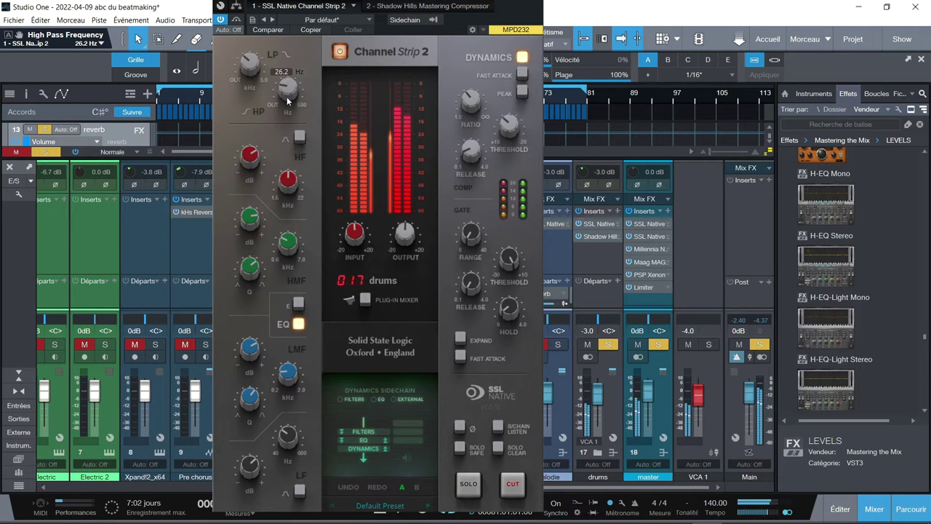
{"action": "left_click_drag", "start_coordinate": [287, 100], "coordinate": [288, 92]}
Step: Lower the drums' HF band frequency and set its gain to 4.9 dB in Channel Strip 2
{"action": "mouse_move", "coordinate": [289, 188]}
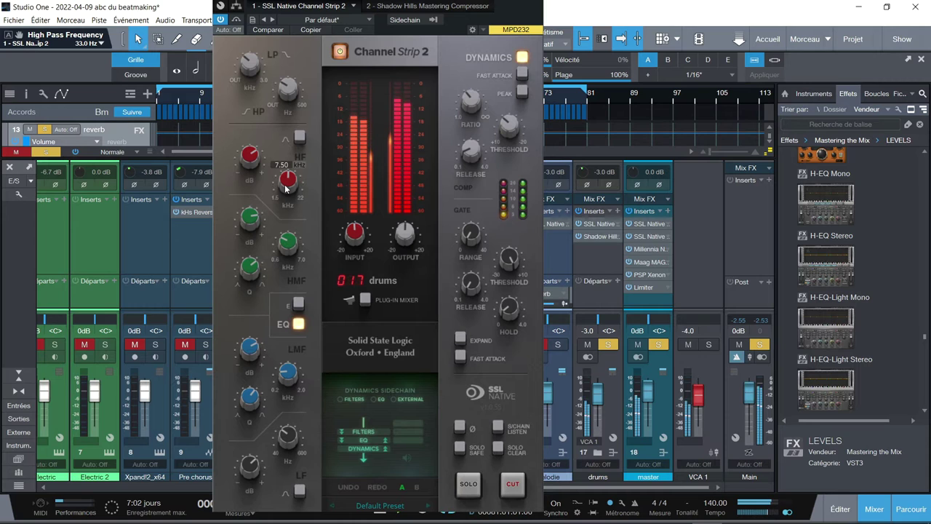
{"action": "left_click_drag", "start_coordinate": [286, 187], "coordinate": [291, 230]}
{"action": "mouse_move", "coordinate": [255, 153]}
{"action": "left_click_drag", "start_coordinate": [254, 167], "coordinate": [253, 143]}
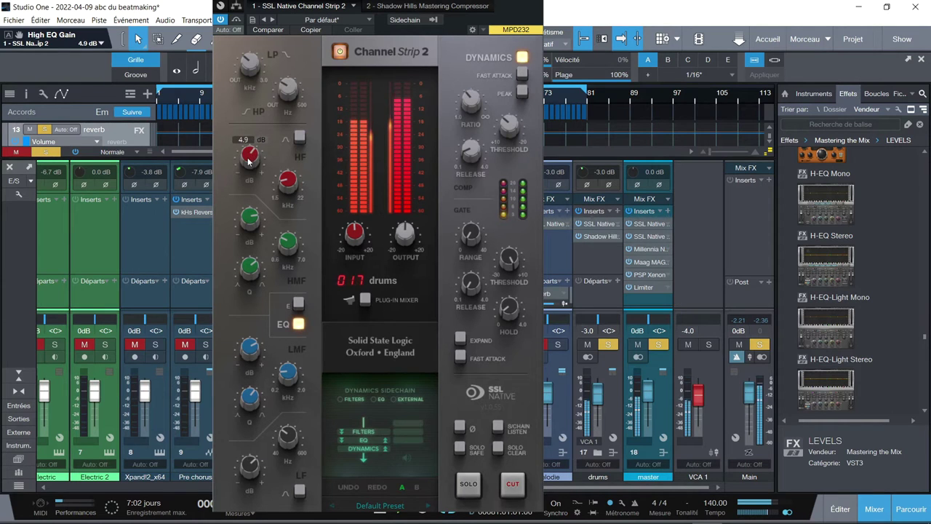
Step: Switch the drums' HF band to the bell shape and back off to compare the curves
{"action": "left_click", "coordinate": [299, 138]}
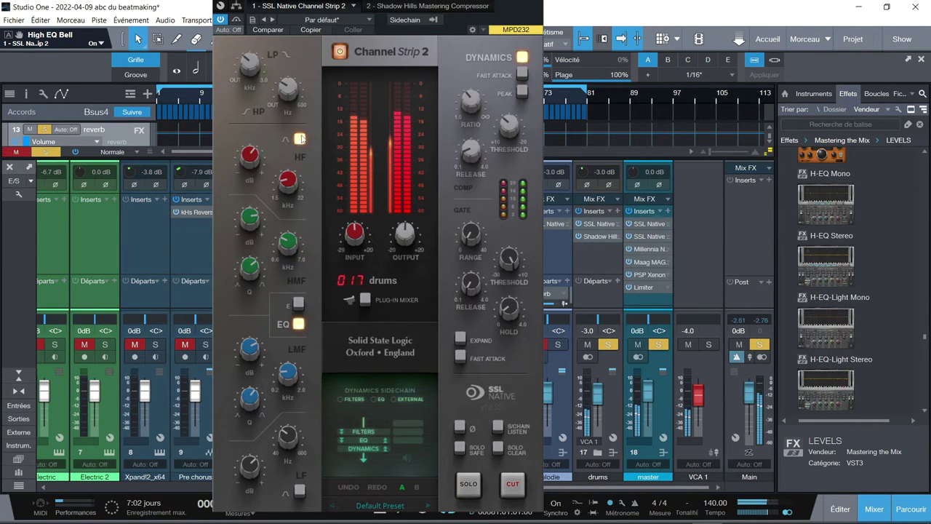
{"action": "left_click", "coordinate": [299, 139]}
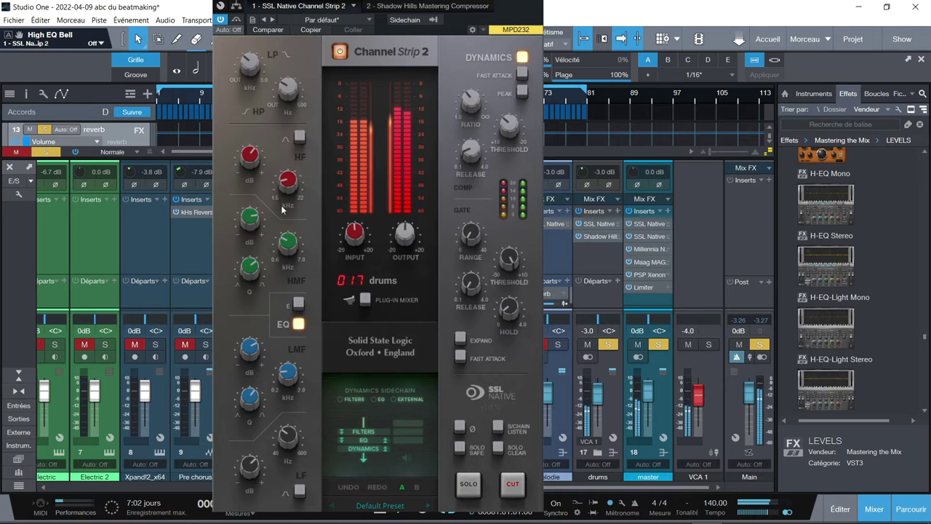
{"action": "mouse_move", "coordinate": [291, 255]}
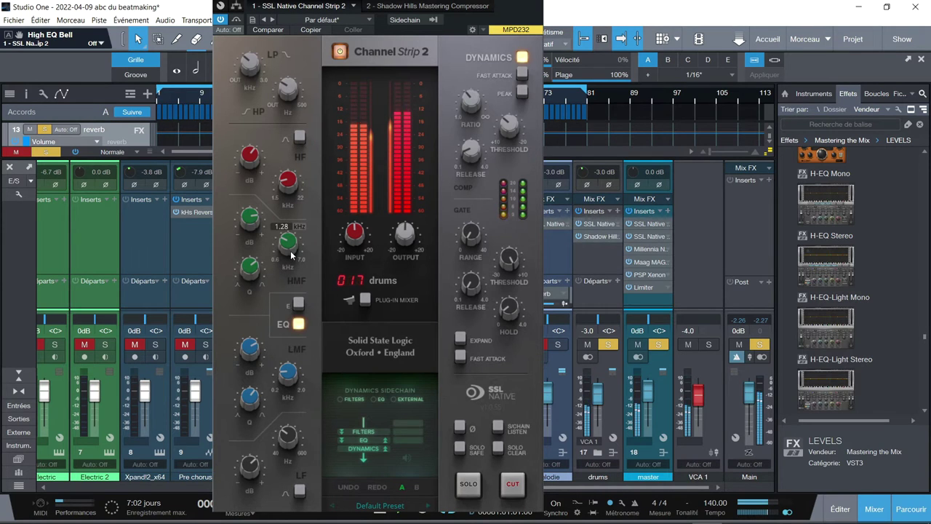
Step: Sweep the drums' HMF frequency in Channel Strip 2, adjust the LMF frequency, and set the LMF gain to 9.6 dB
{"action": "mouse_move", "coordinate": [249, 225]}
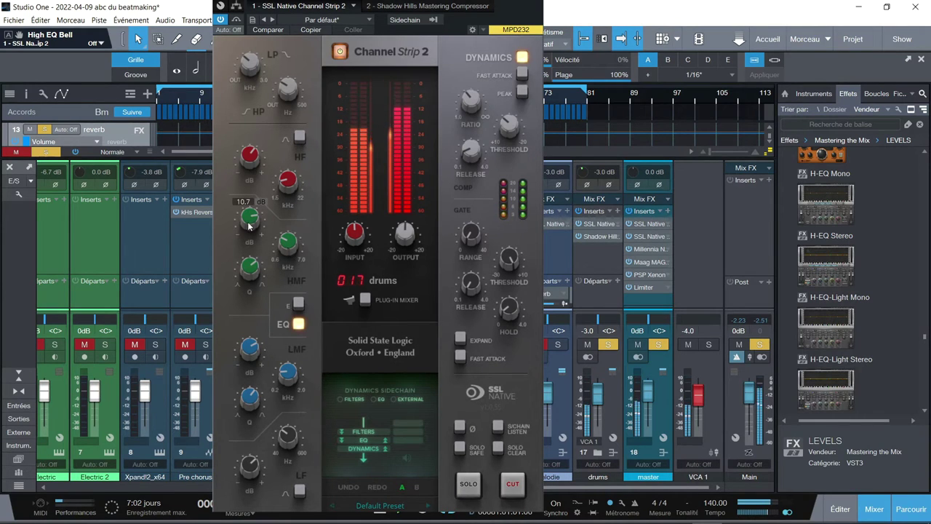
{"action": "left_click_drag", "start_coordinate": [289, 245], "coordinate": [286, 227]}
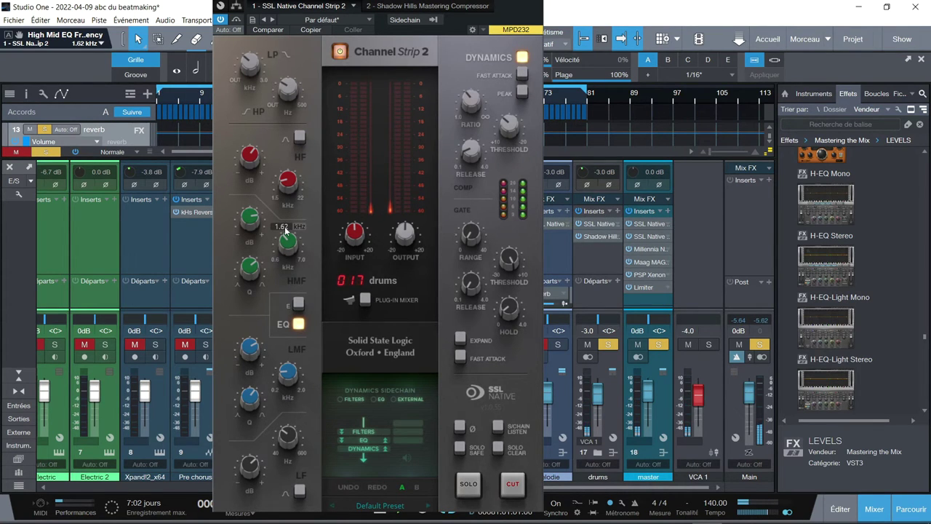
{"action": "left_click_drag", "start_coordinate": [286, 227], "coordinate": [286, 229]}
{"action": "left_click_drag", "start_coordinate": [288, 372], "coordinate": [270, 393]}
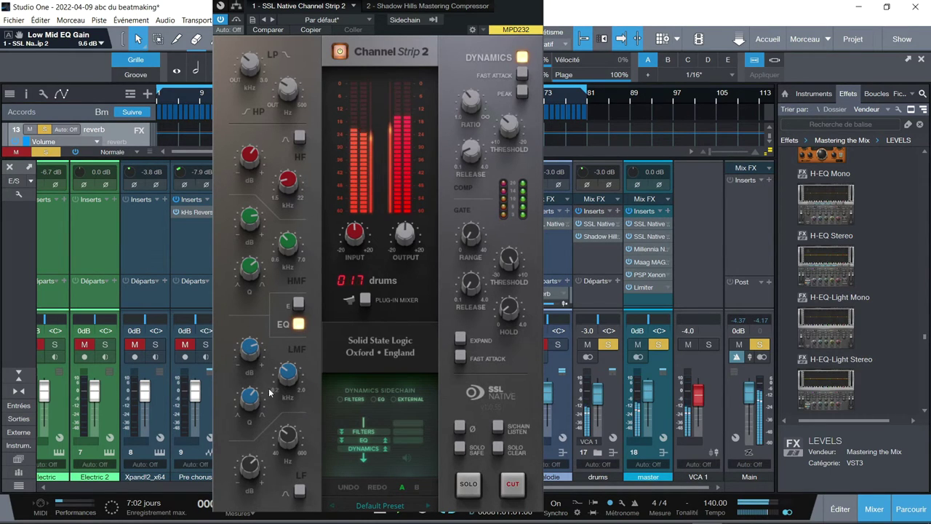
Step: Sweep the drums' LF frequency up to 429.7 Hz and back down in Channel Strip 2
{"action": "mouse_move", "coordinate": [290, 438]}
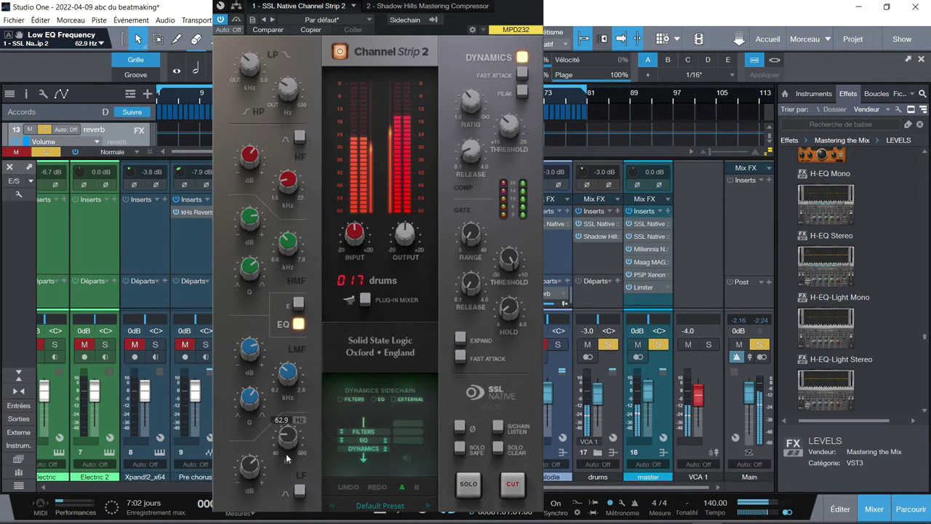
{"action": "left_click_drag", "start_coordinate": [281, 446], "coordinate": [287, 358]}
{"action": "mouse_move", "coordinate": [250, 466]}
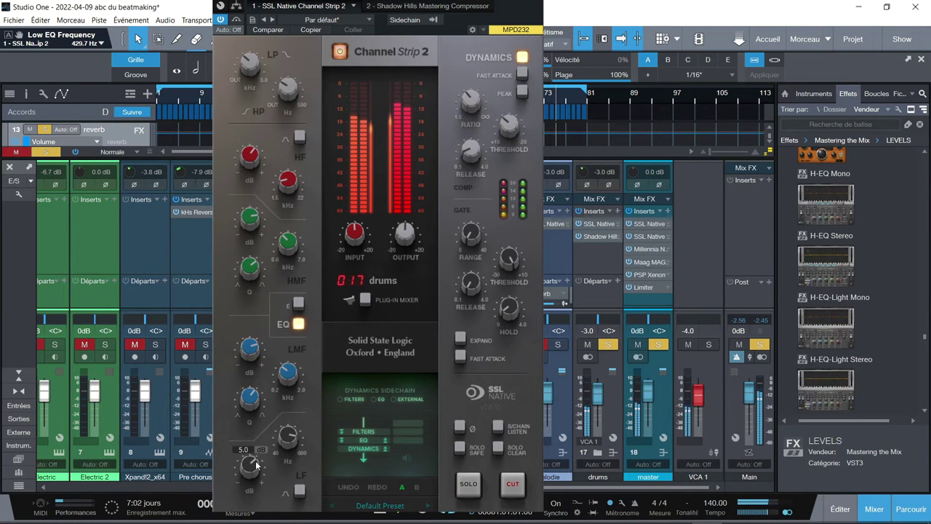
{"action": "left_click_drag", "start_coordinate": [289, 437], "coordinate": [283, 500]}
Step: Switch the drums' LF band to the bell shape, adjust its gain, and set its frequency to 108.9 Hz
{"action": "left_click", "coordinate": [299, 493]}
{"action": "left_click_drag", "start_coordinate": [284, 444], "coordinate": [281, 393]}
{"action": "left_click_drag", "start_coordinate": [253, 473], "coordinate": [255, 466]}
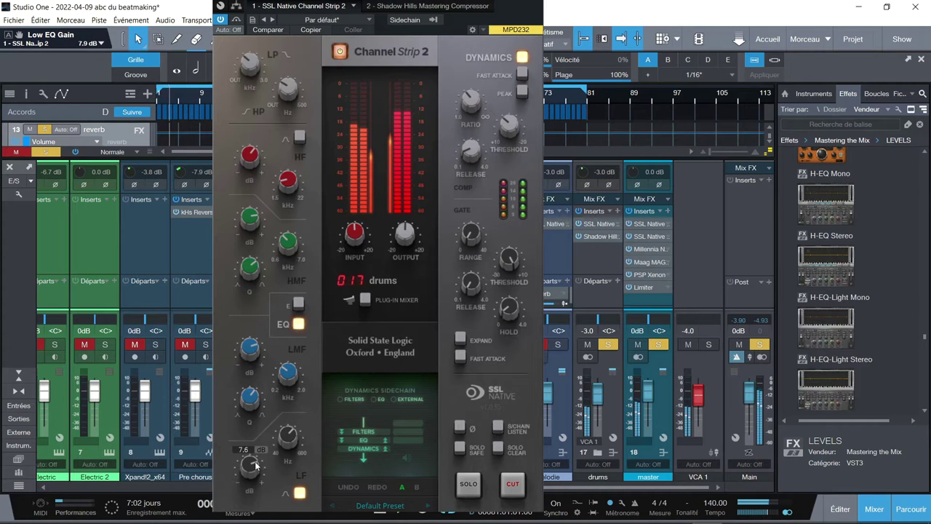
{"action": "mouse_move", "coordinate": [282, 431]}
{"action": "left_click_drag", "start_coordinate": [282, 430], "coordinate": [274, 492]}
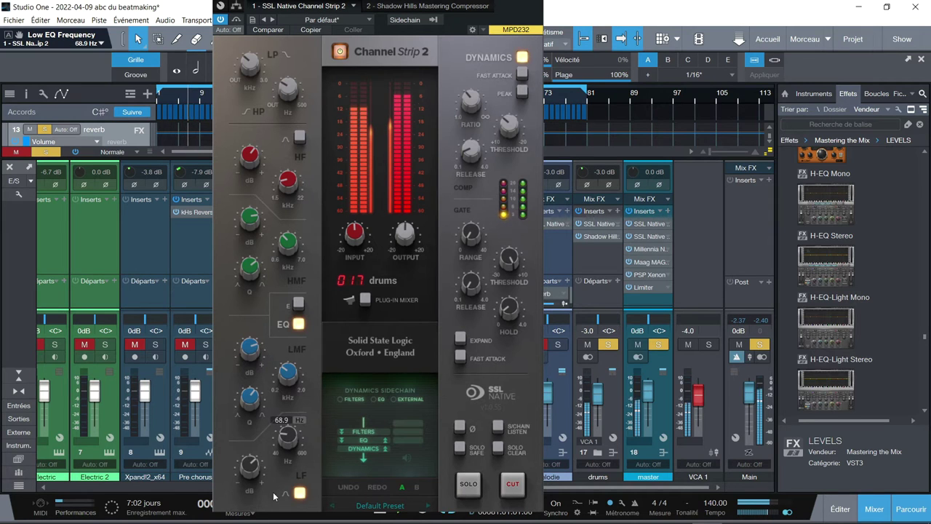
{"action": "left_click_drag", "start_coordinate": [247, 463], "coordinate": [291, 421]}
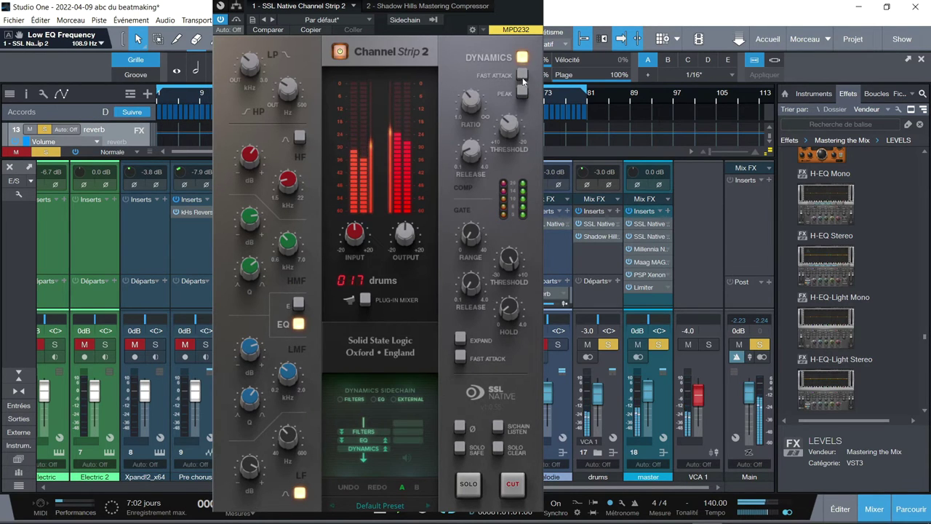
Step: Check the ratio, threshold and release settings of the drums' Channel Strip 2 compressor
{"action": "mouse_move", "coordinate": [474, 104]}
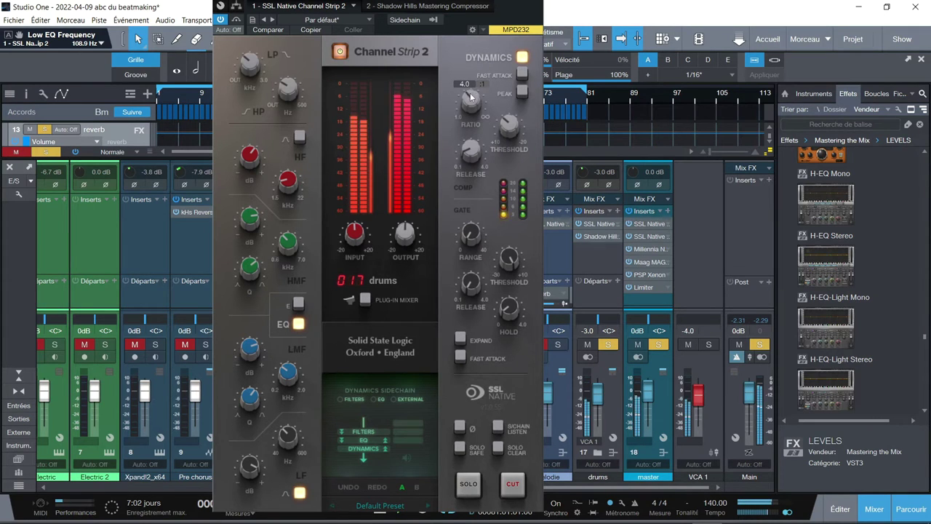
{"action": "mouse_move", "coordinate": [507, 130]}
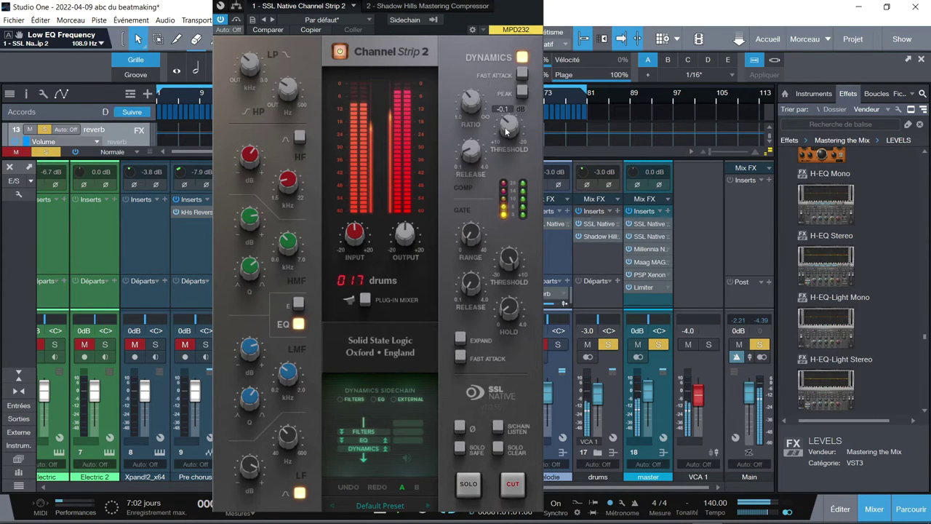
{"action": "mouse_move", "coordinate": [474, 158]}
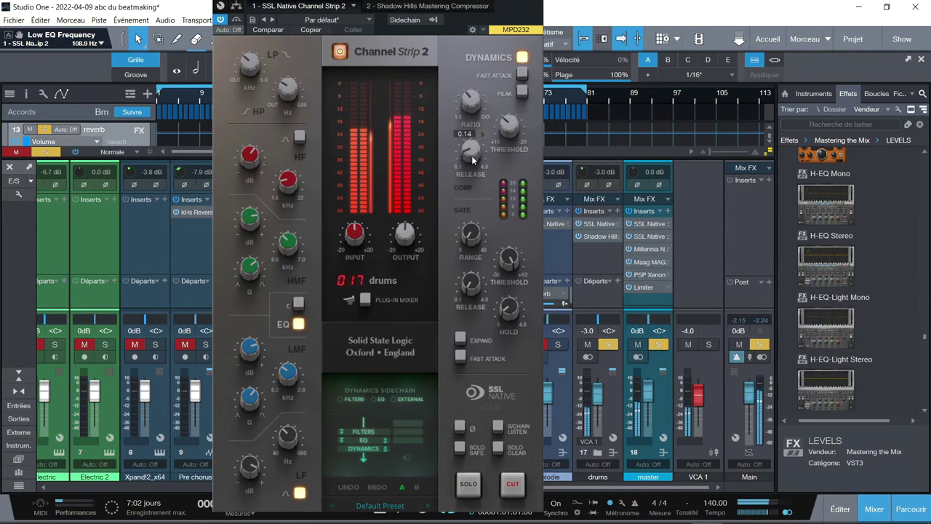
Step: Try the drums compressor's Fast Attack and Peak options during playback, switching each off again
{"action": "left_click", "coordinate": [521, 75]}
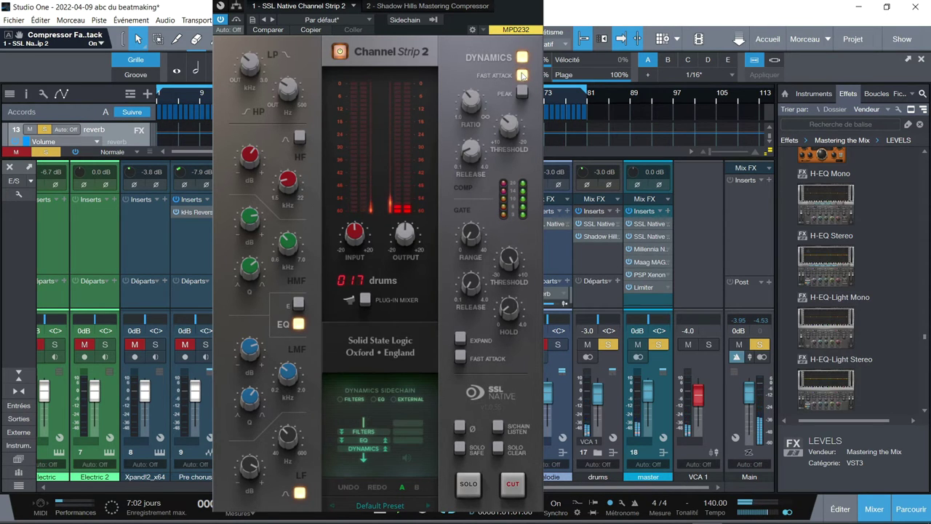
{"action": "left_click", "coordinate": [521, 75]}
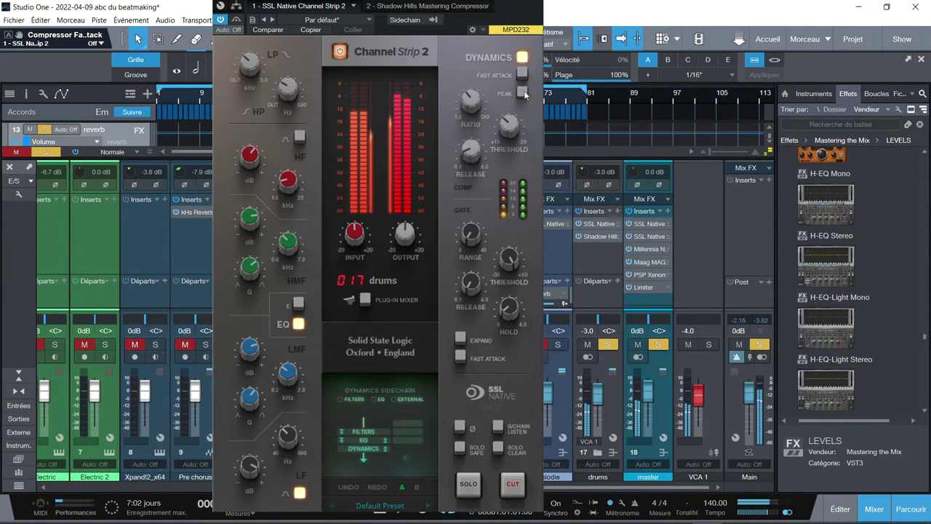
{"action": "left_click", "coordinate": [523, 93]}
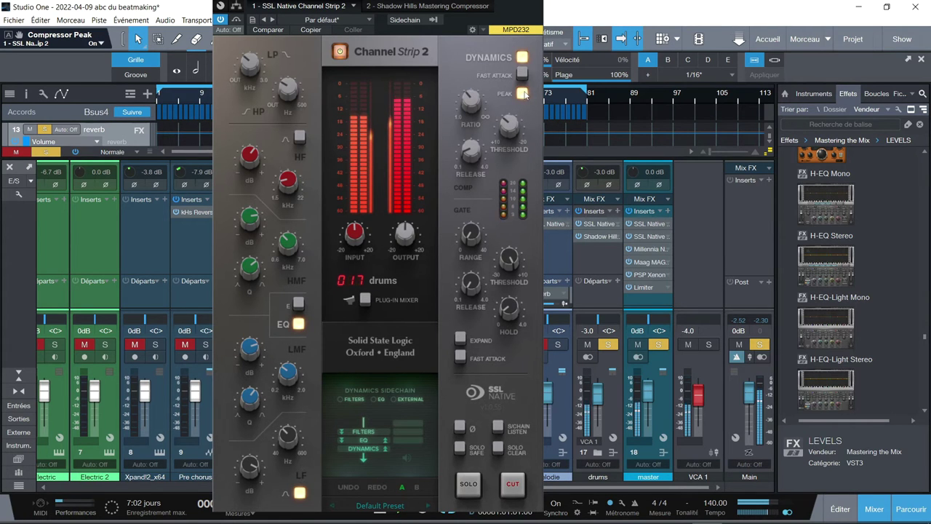
{"action": "left_click", "coordinate": [523, 94]}
Step: Look over the drums' gate controls and the Channel Strip 2 preset list, keeping the current preset
{"action": "mouse_move", "coordinate": [506, 308]}
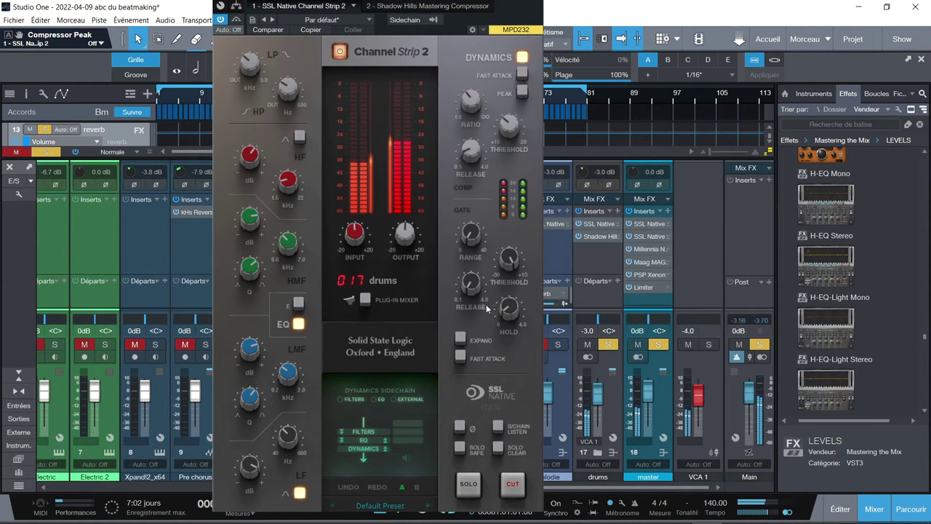
{"action": "mouse_move", "coordinate": [467, 237]}
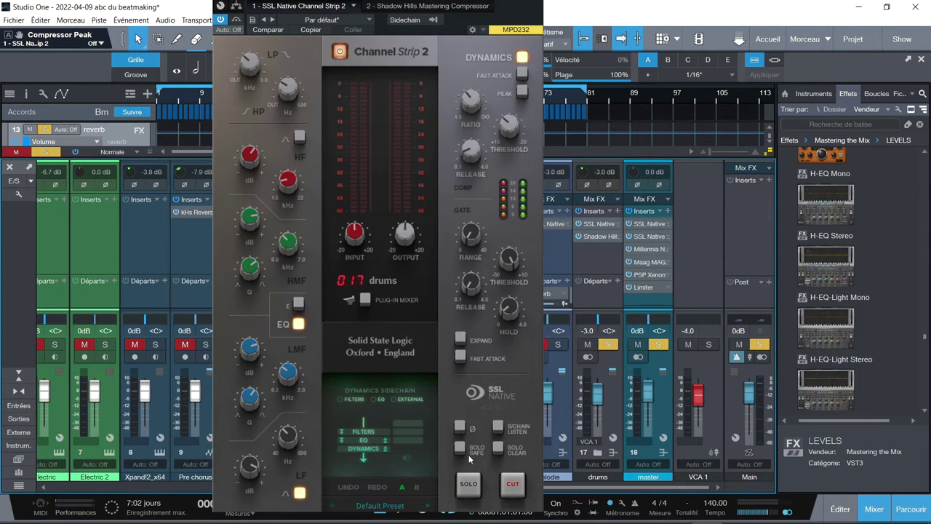
{"action": "left_click", "coordinate": [512, 486]}
{"action": "mouse_move", "coordinate": [279, 236]}
{"action": "left_click", "coordinate": [380, 506]}
{"action": "mouse_move", "coordinate": [389, 353]}
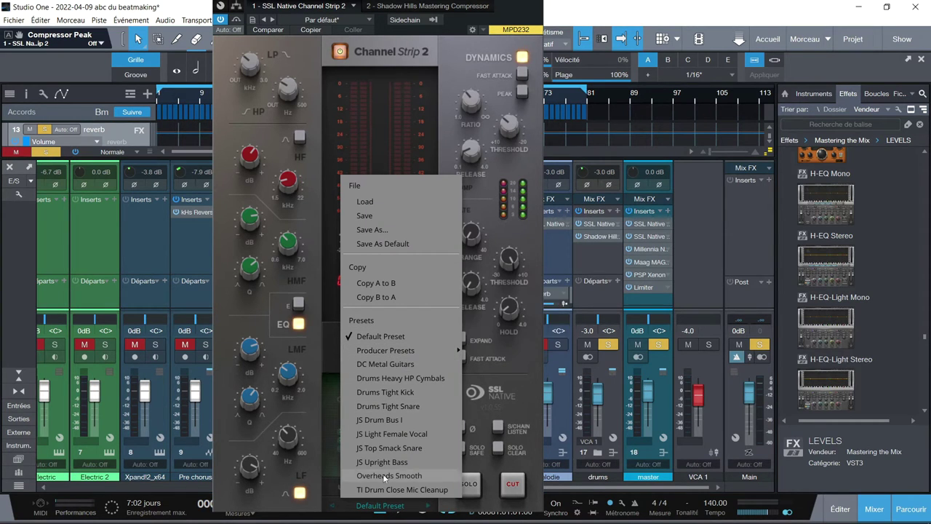
{"action": "left_click", "coordinate": [488, 329]}
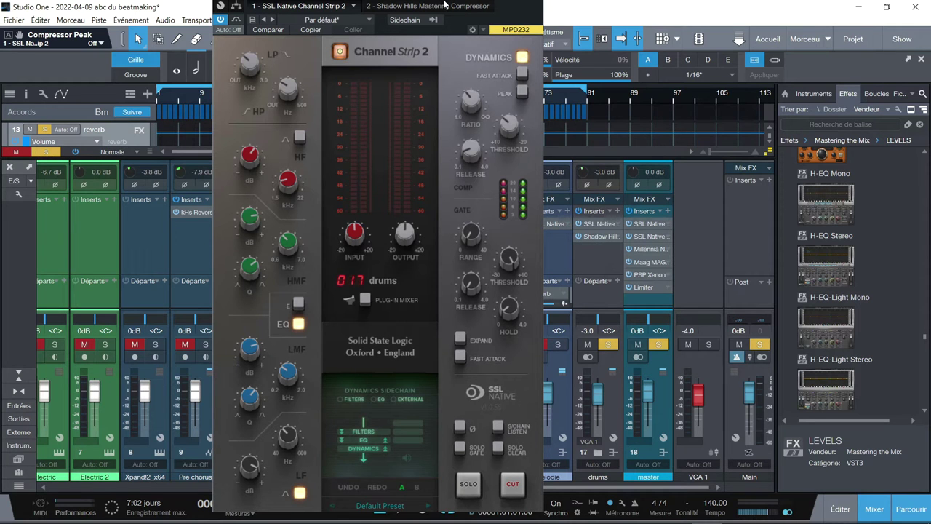
Step: View the drums' Shadow Hills Mastering Compressor during playback, and compare the bus with all its inserts bypassed
{"action": "left_click", "coordinate": [440, 7]}
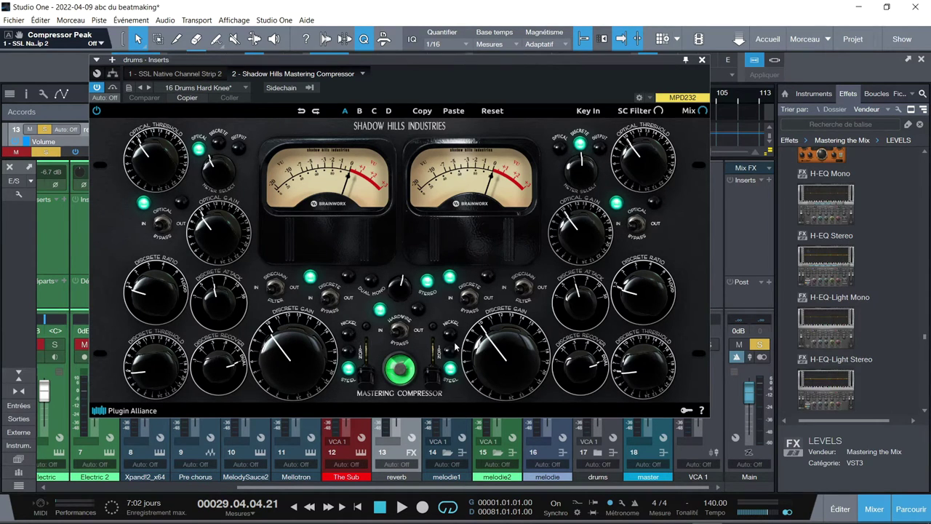
{"action": "key", "text": "space"}
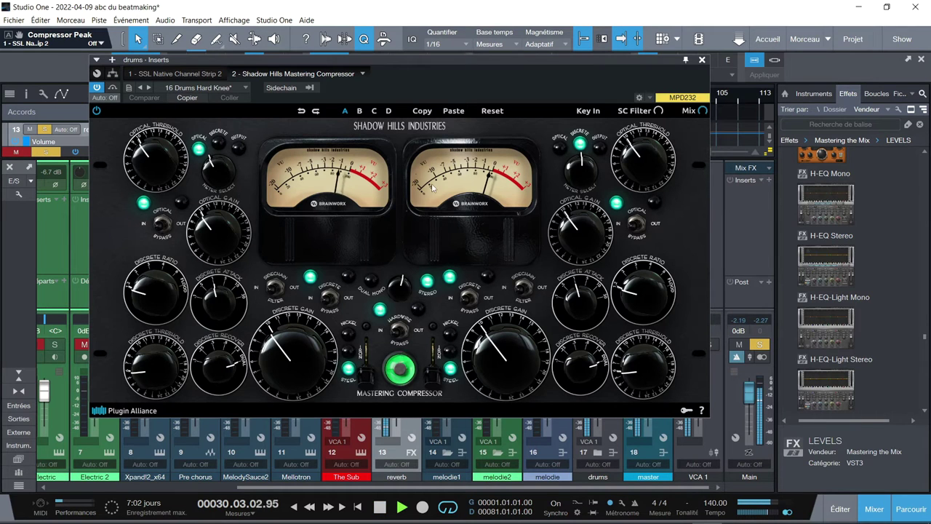
{"action": "left_click", "coordinate": [701, 59]}
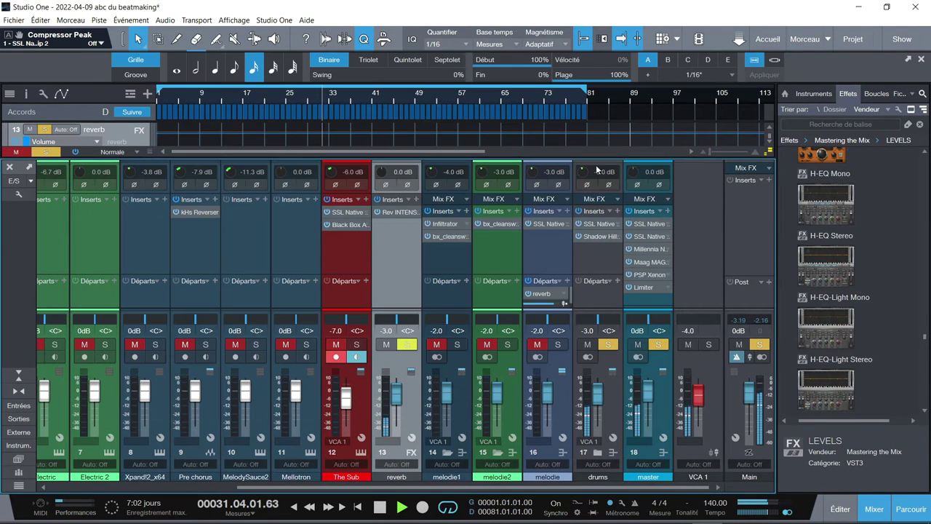
{"action": "left_click", "coordinate": [580, 211]}
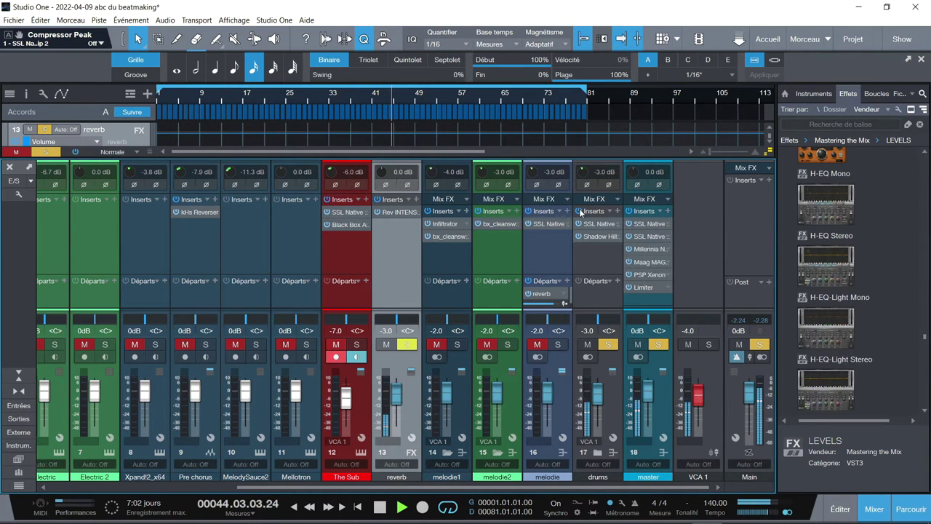
{"action": "key", "text": "space"}
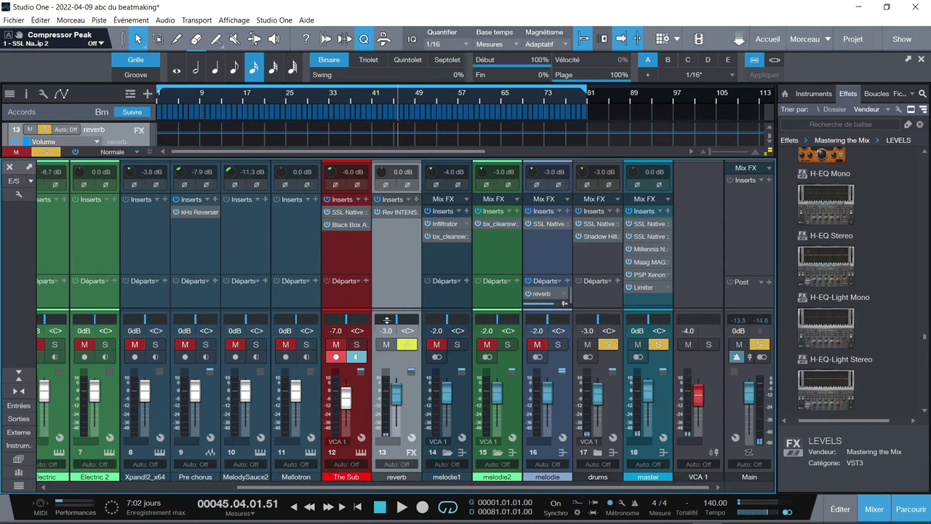
Step: Solo The Sub, open its SSL Native Channel Strip 2, and set the compressor threshold to -11.1 dB
{"action": "left_click", "coordinate": [357, 345]}
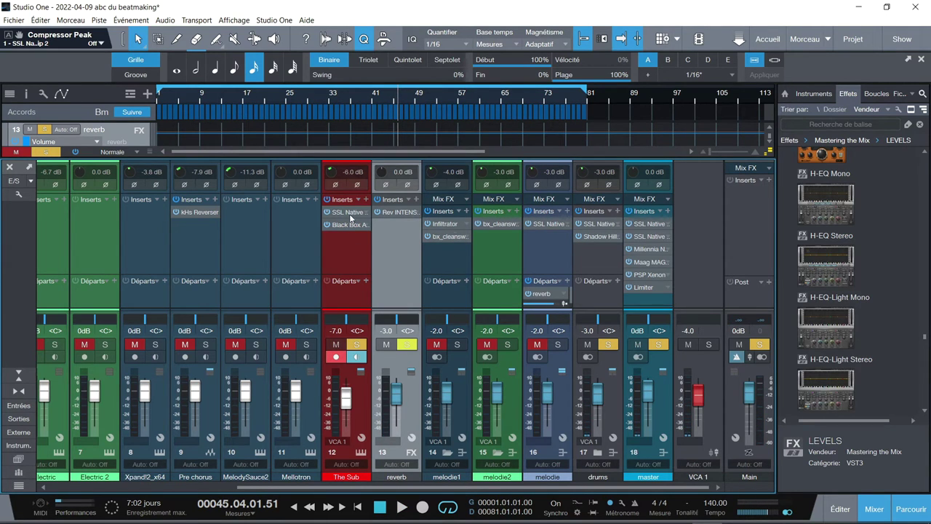
{"action": "left_click", "coordinate": [349, 214]}
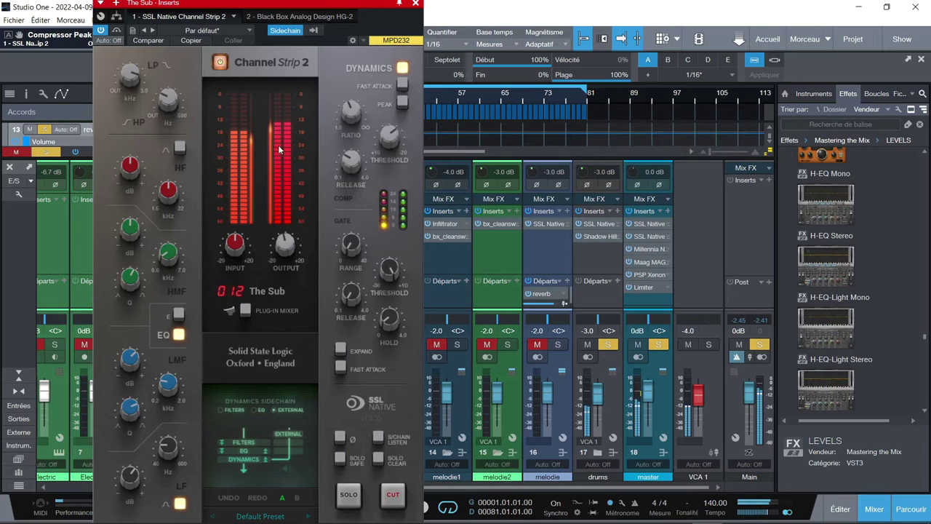
{"action": "mouse_move", "coordinate": [391, 142]}
{"action": "left_click_drag", "start_coordinate": [391, 142], "coordinate": [353, 107]}
{"action": "left_click_drag", "start_coordinate": [388, 135], "coordinate": [387, 139]}
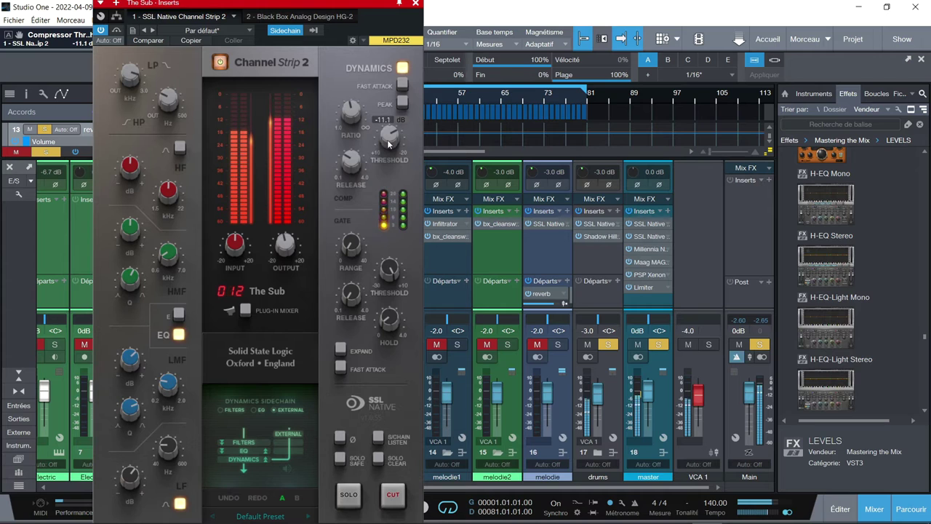
Step: Inspect The Sub's compressor release and its sidechain source list, and close the Channel Strip 2 window
{"action": "mouse_move", "coordinate": [347, 251]}
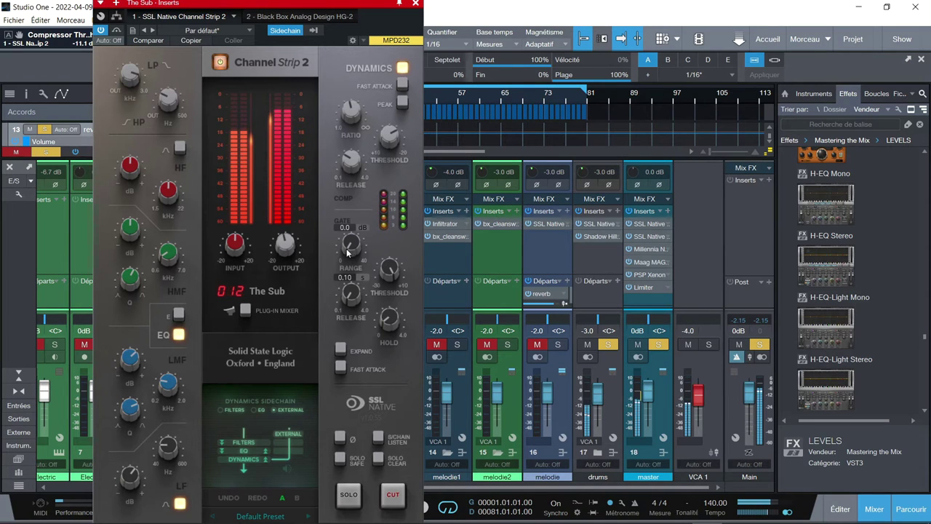
{"action": "mouse_move", "coordinate": [343, 182]}
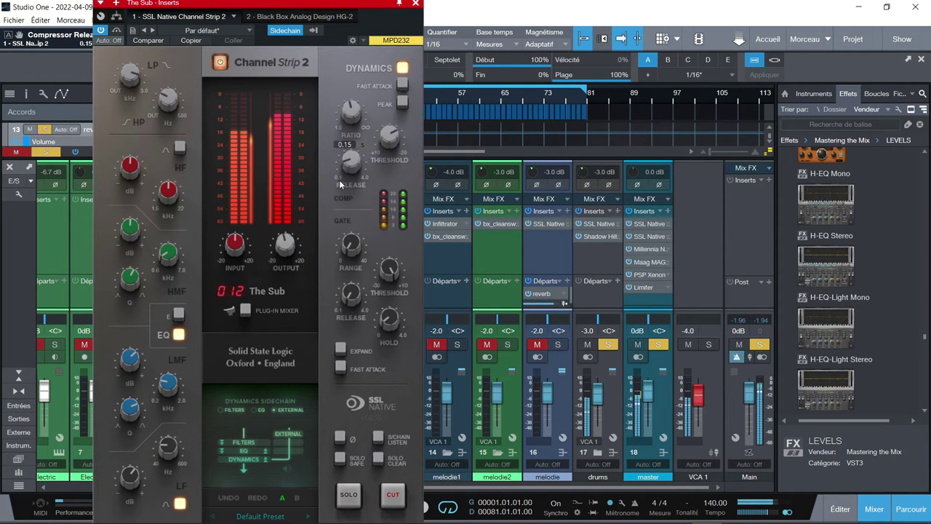
{"action": "mouse_move", "coordinate": [355, 163]}
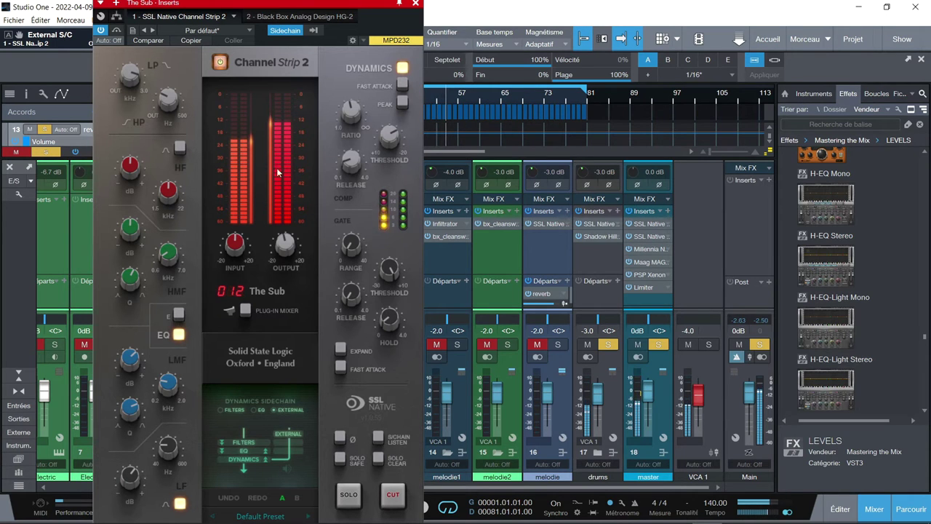
{"action": "left_click", "coordinate": [291, 32]}
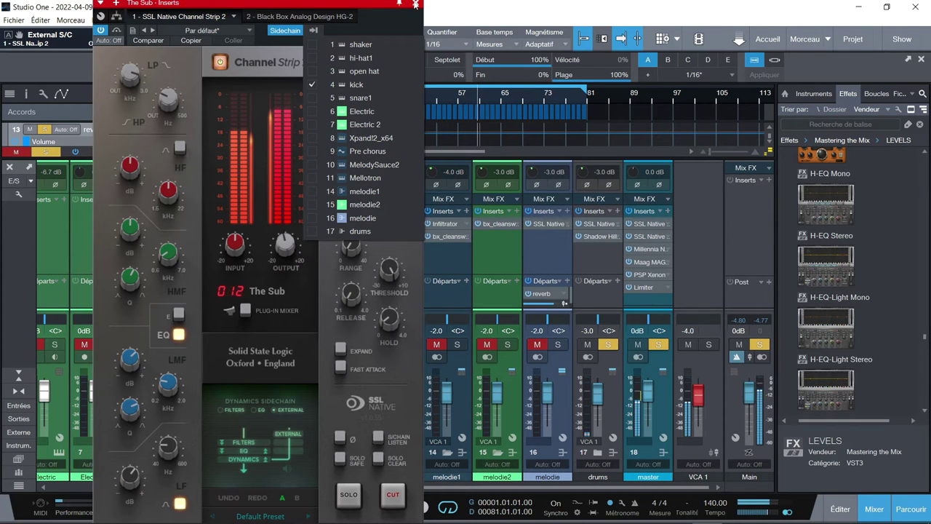
{"action": "left_click", "coordinate": [415, 5]}
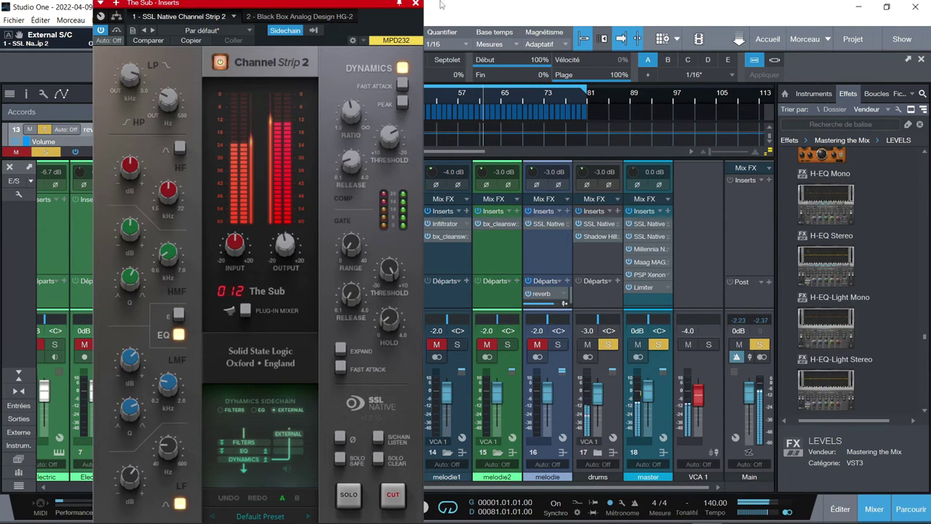
{"action": "left_click", "coordinate": [416, 4]}
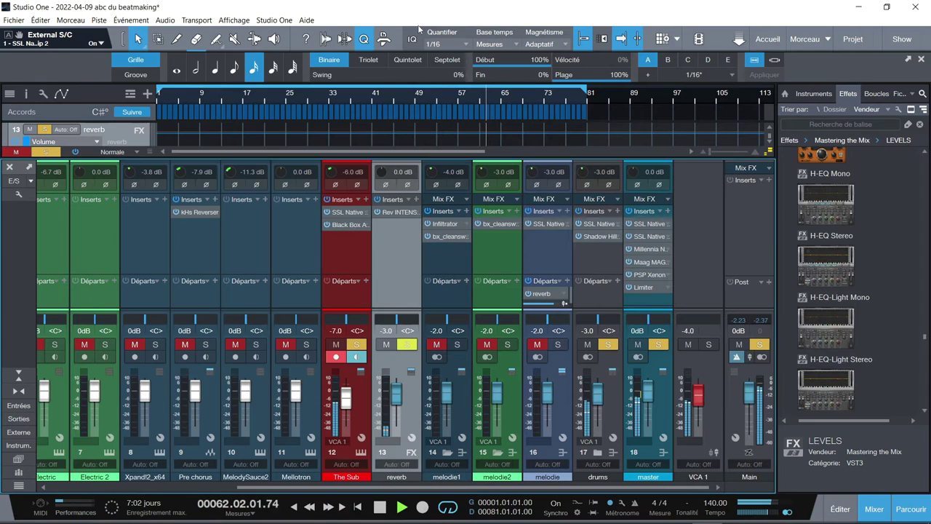
Step: Compare The Sub and the drums bus with their inserts bypassed, and view The Sub's Black Box Analog Design HG-2
{"action": "left_click", "coordinate": [327, 201]}
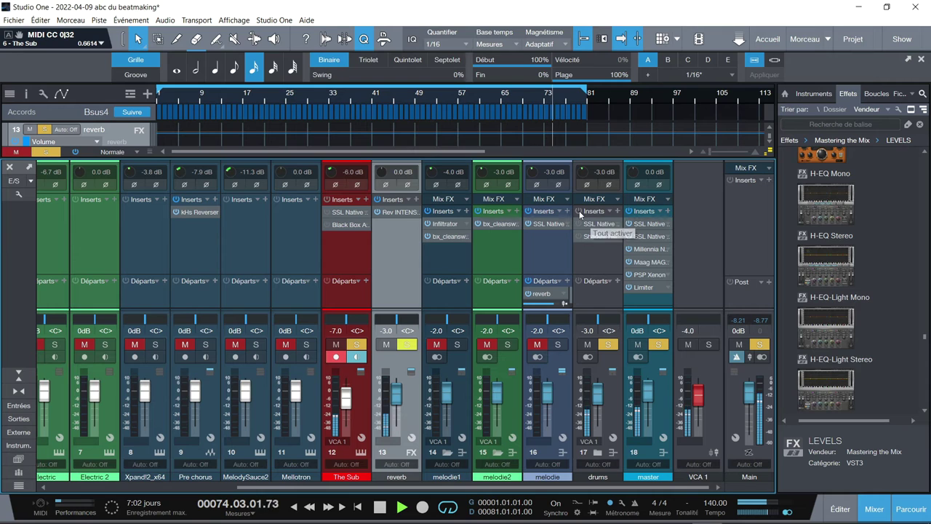
{"action": "left_click", "coordinate": [353, 225]}
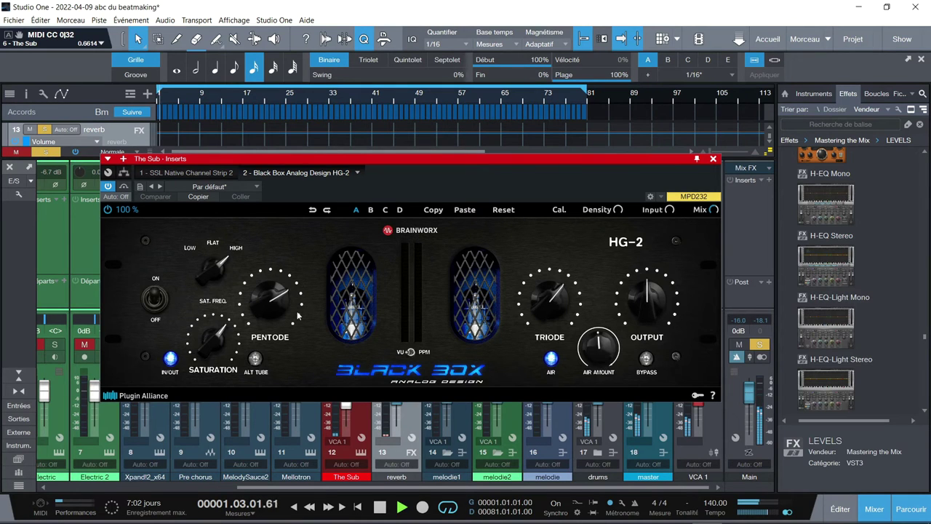
{"action": "key", "text": "space"}
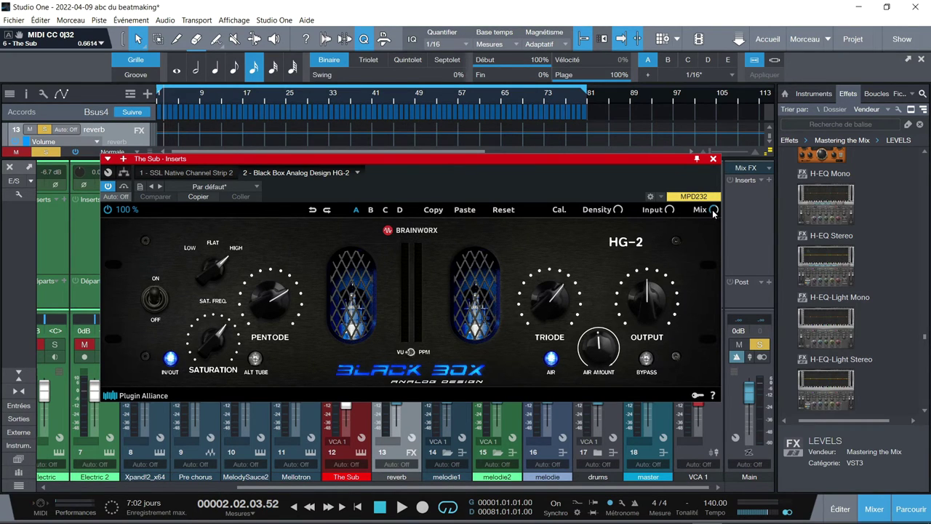
Step: Play the song from the start and compare the Low and High saturation frequencies in The Sub's HG-2
{"action": "key", "text": "Home"}
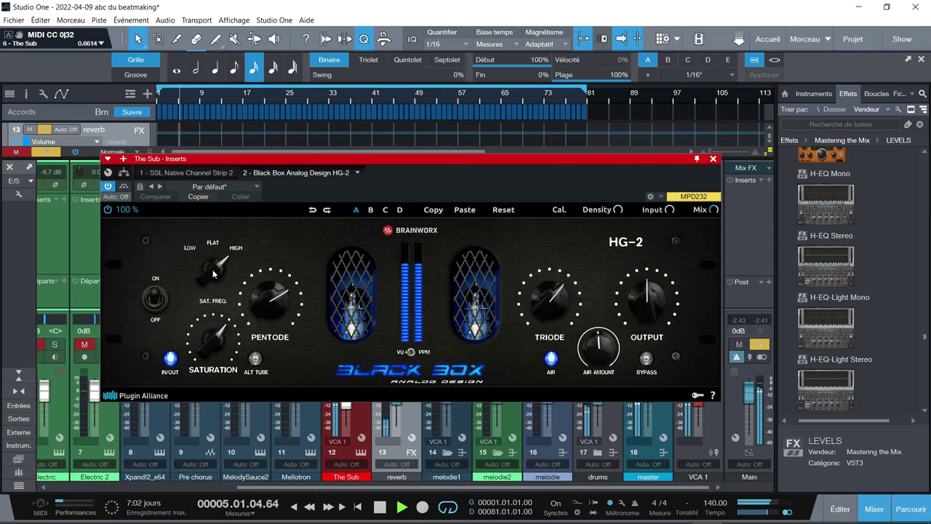
{"action": "left_click_drag", "start_coordinate": [215, 274], "coordinate": [211, 284]}
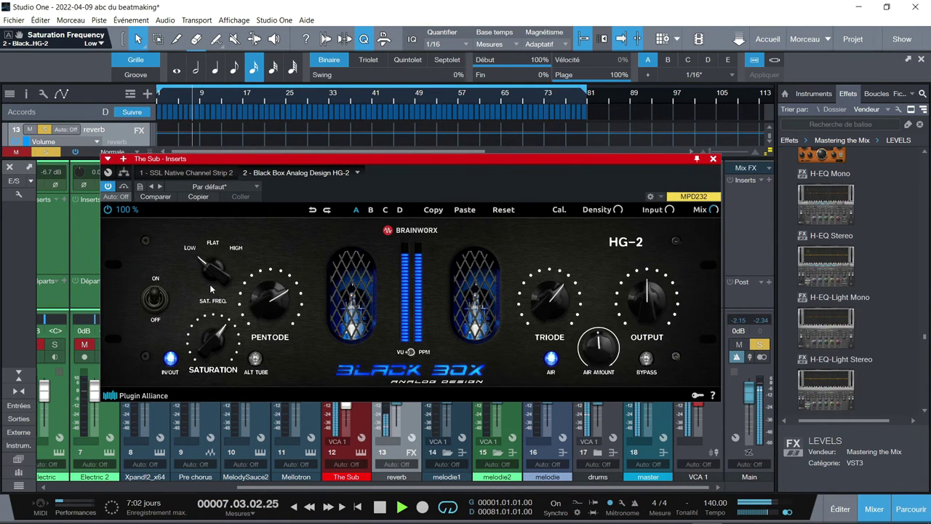
{"action": "left_click_drag", "start_coordinate": [210, 283], "coordinate": [208, 258]}
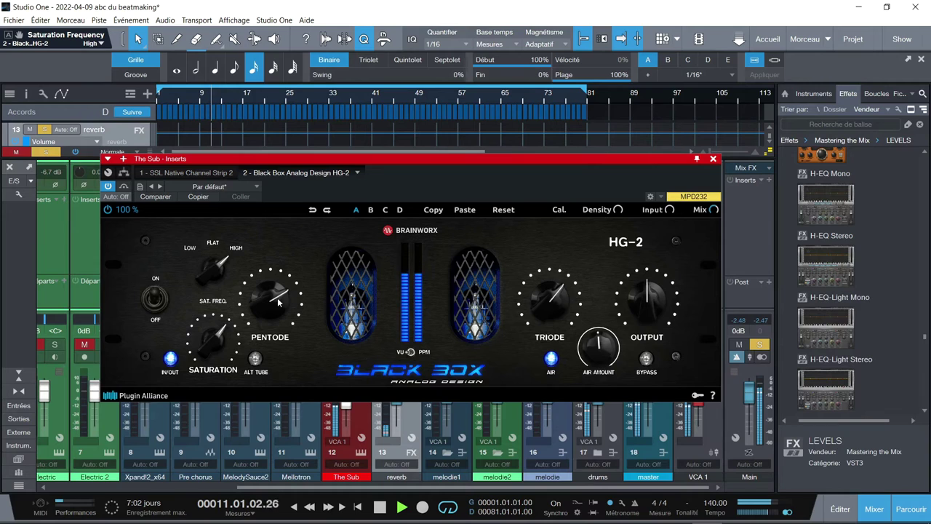
Step: Set The Sub's HG-2 Pentode to 56% and Saturation to 62%, and enable Alt Tube
{"action": "mouse_move", "coordinate": [279, 303]}
{"action": "left_mouse_down"}
{"action": "mouse_move", "coordinate": [274, 326]}
{"action": "mouse_move", "coordinate": [275, 305]}
{"action": "left_mouse_up"}
{"action": "left_click", "coordinate": [217, 339]}
{"action": "left_click_drag", "start_coordinate": [217, 340], "coordinate": [257, 302]}
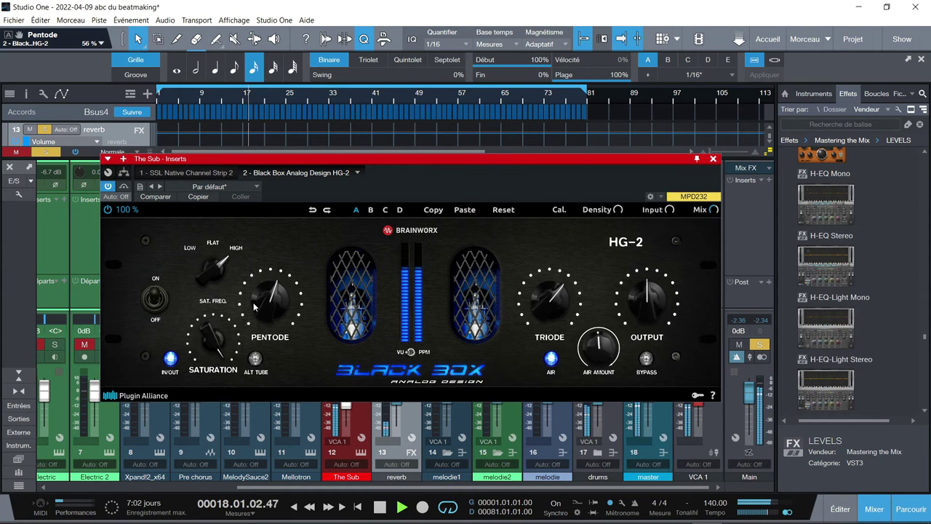
{"action": "left_click_drag", "start_coordinate": [215, 332], "coordinate": [210, 370]}
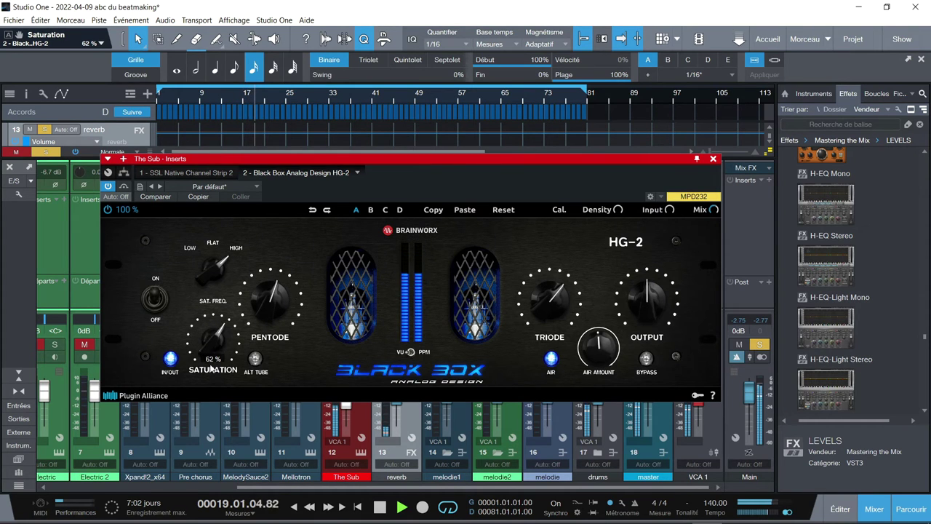
{"action": "left_click", "coordinate": [254, 358]}
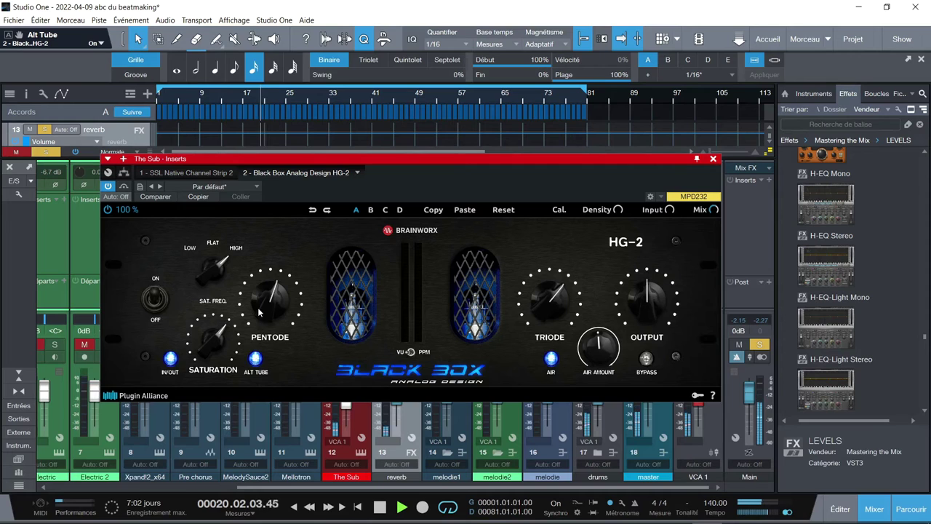
Step: Set the HG-2 Pentode to 58% and Triode to 59% with slightly less saturation, and close the plug-in window
{"action": "left_click_drag", "start_coordinate": [266, 306], "coordinate": [266, 291]}
{"action": "mouse_move", "coordinate": [217, 343]}
{"action": "left_mouse_down"}
{"action": "mouse_move", "coordinate": [217, 308]}
{"action": "mouse_move", "coordinate": [210, 341]}
{"action": "left_mouse_up"}
{"action": "left_click_drag", "start_coordinate": [273, 305], "coordinate": [270, 320]}
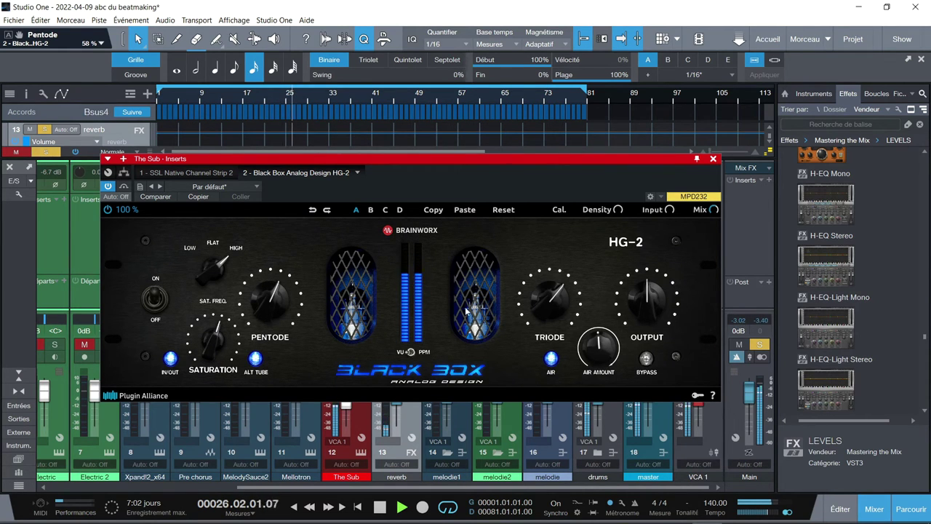
{"action": "mouse_move", "coordinate": [540, 307]}
{"action": "left_mouse_down"}
{"action": "mouse_move", "coordinate": [538, 271]}
{"action": "mouse_move", "coordinate": [534, 305]}
{"action": "left_mouse_up"}
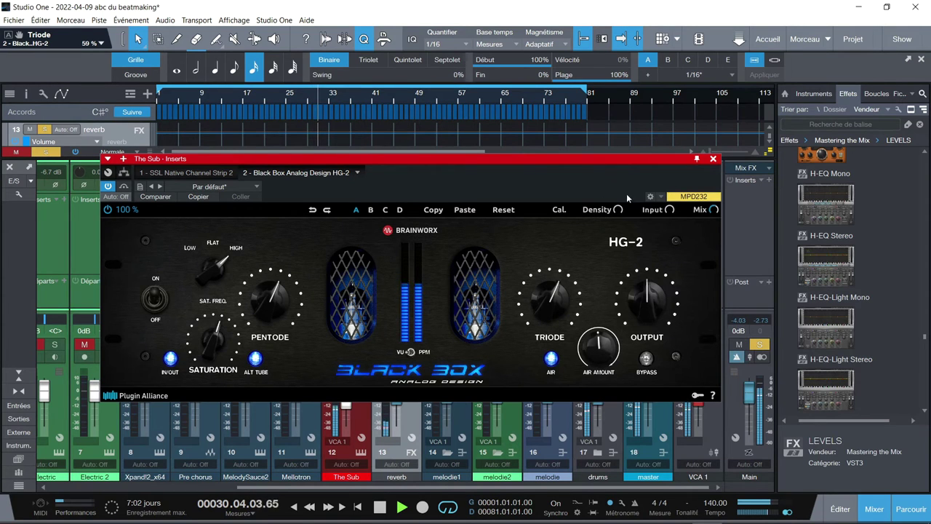
{"action": "left_click", "coordinate": [713, 160]}
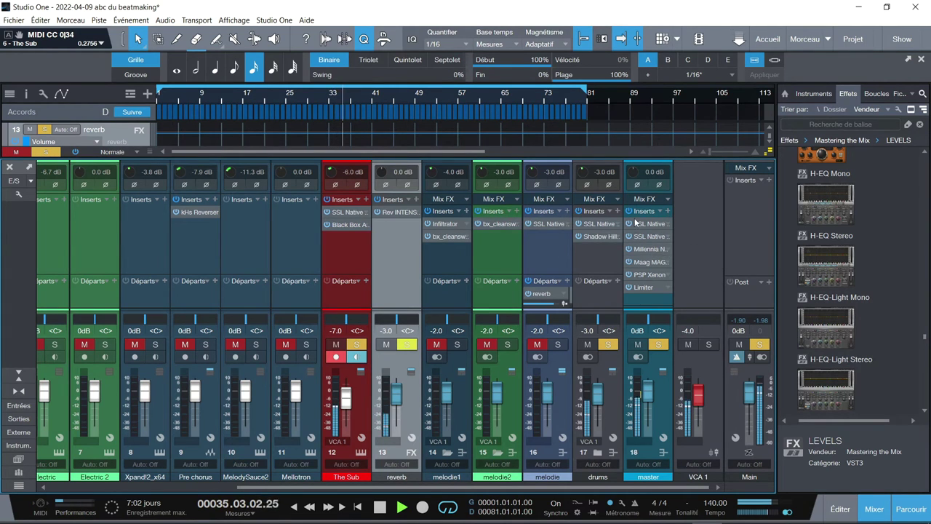
Step: Open the master bus's SSL Native X-EQ 2 and inspect its EQ bands with playback stopped, and resume playback
{"action": "left_click", "coordinate": [644, 224]}
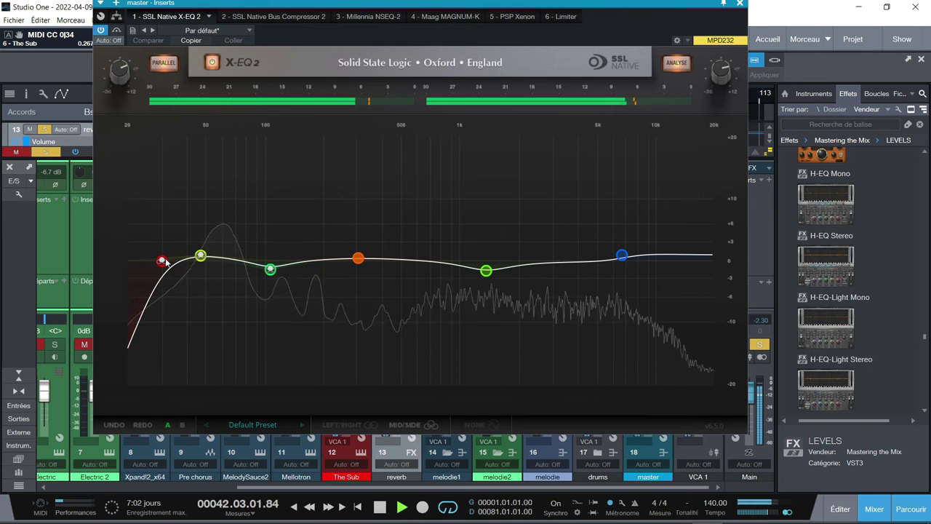
{"action": "key", "text": "space"}
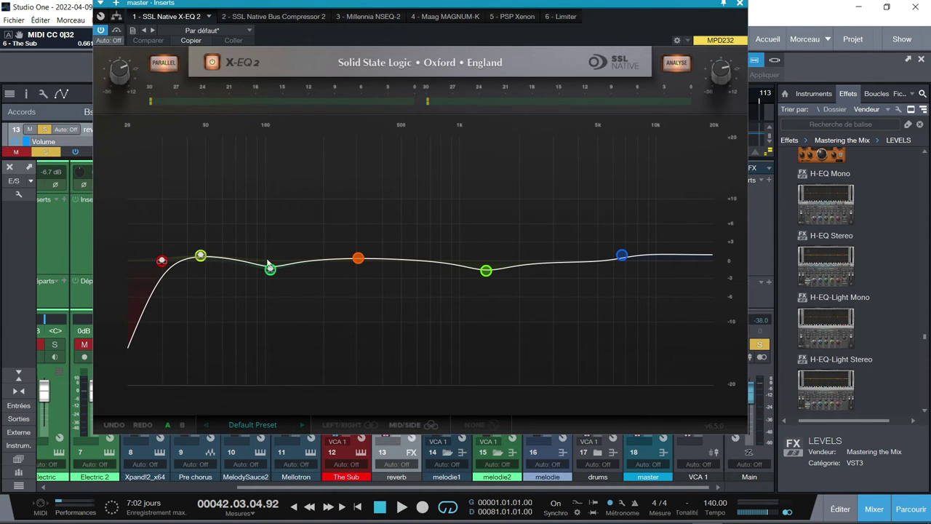
{"action": "left_click", "coordinate": [162, 262]}
{"action": "mouse_move", "coordinate": [166, 268]}
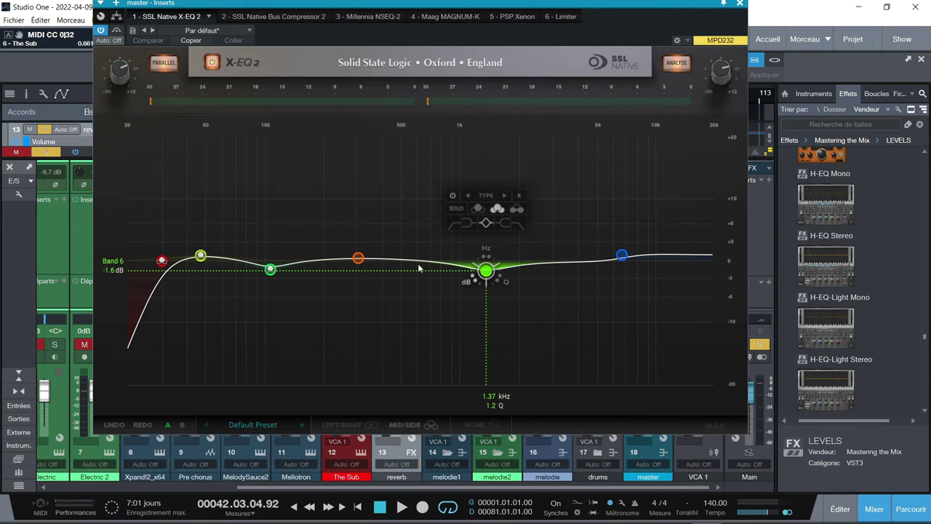
{"action": "left_click", "coordinate": [332, 312]}
{"action": "key", "text": "space"}
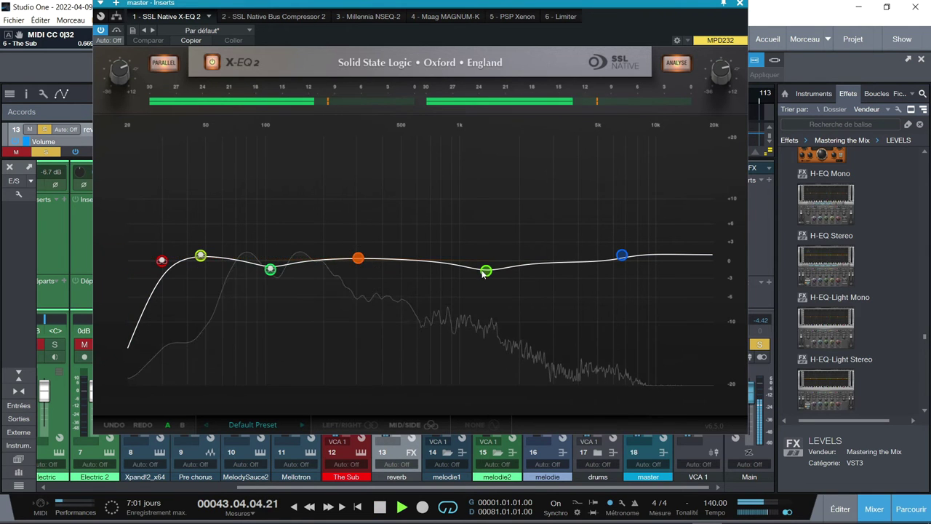
Step: Audition Band 6 and Band 4 of the master's X-EQ 2 in solo, and close the plug-in window
{"action": "left_click", "coordinate": [456, 208]}
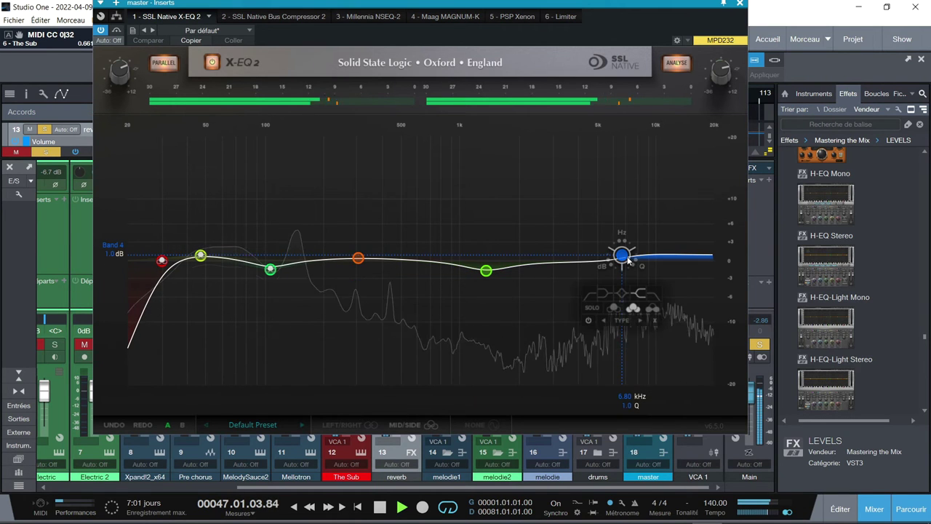
{"action": "left_click", "coordinate": [593, 309]}
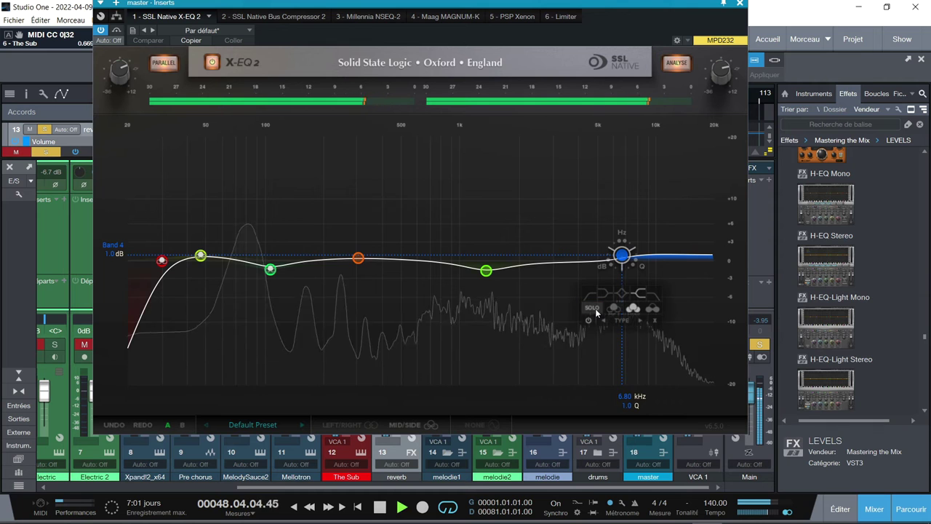
{"action": "left_click", "coordinate": [740, 4]}
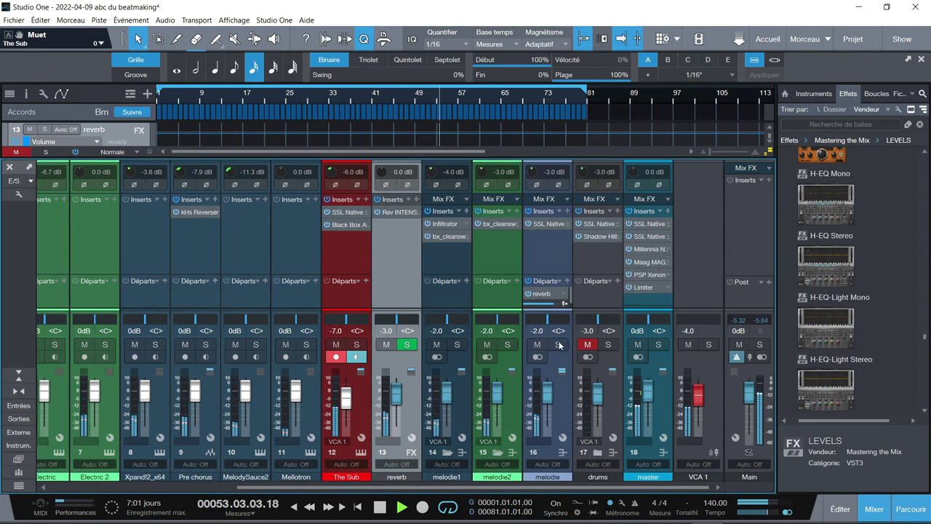
Step: Unmute the drums bus and collapse the melodie2 and melodie1 folder tracks in the arrangement
{"action": "left_click", "coordinate": [587, 345]}
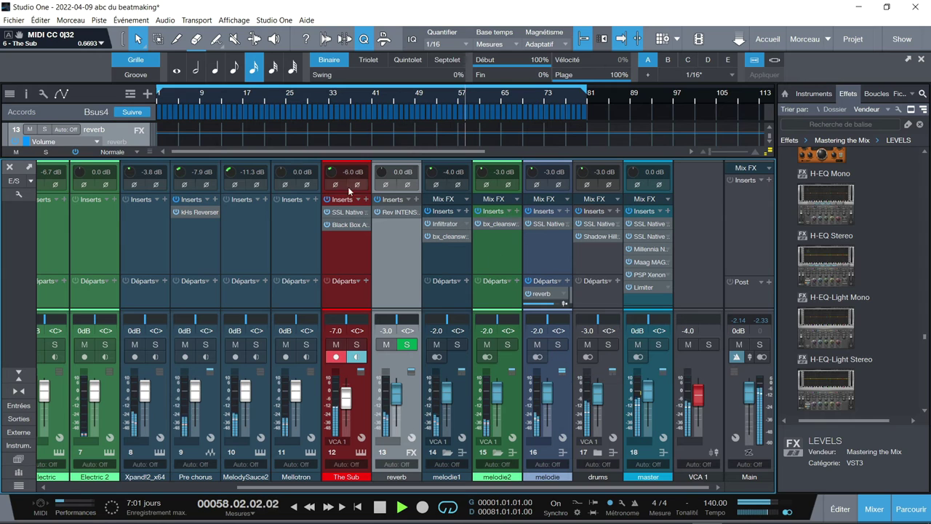
{"action": "key", "text": "F3"}
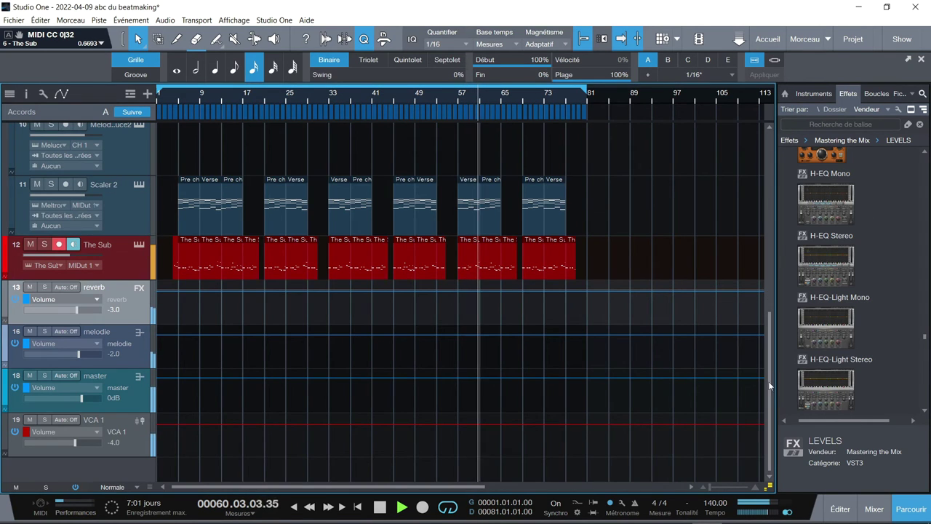
{"action": "left_click_drag", "start_coordinate": [770, 385], "coordinate": [713, 161]}
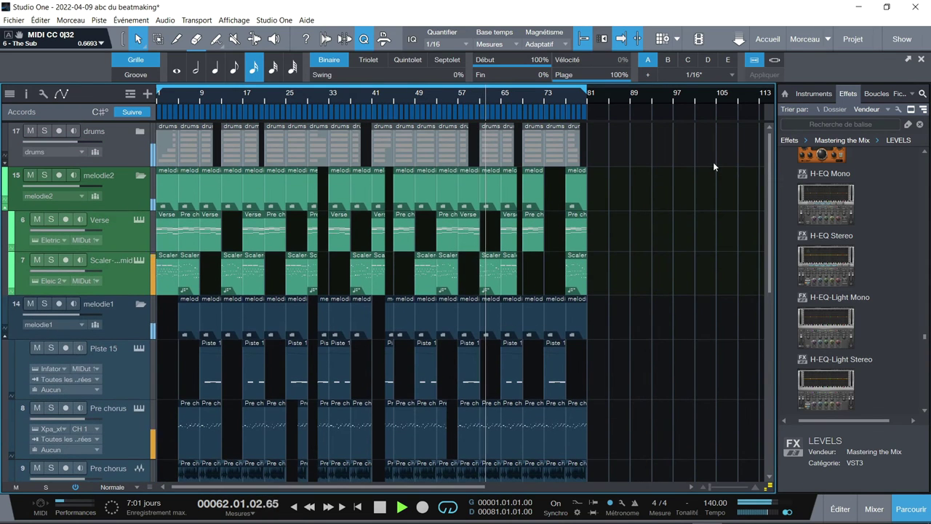
{"action": "left_click", "coordinate": [140, 174]}
{"action": "left_click", "coordinate": [139, 219]}
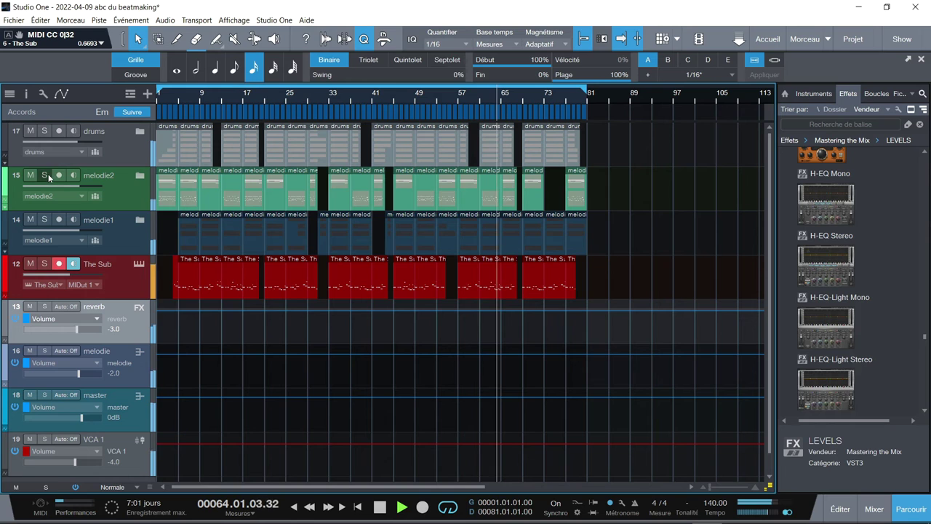
Step: Solo the melodie2 and melodie1 folder tracks and show the mixer
{"action": "left_click", "coordinate": [44, 175]}
{"action": "left_click", "coordinate": [45, 219]}
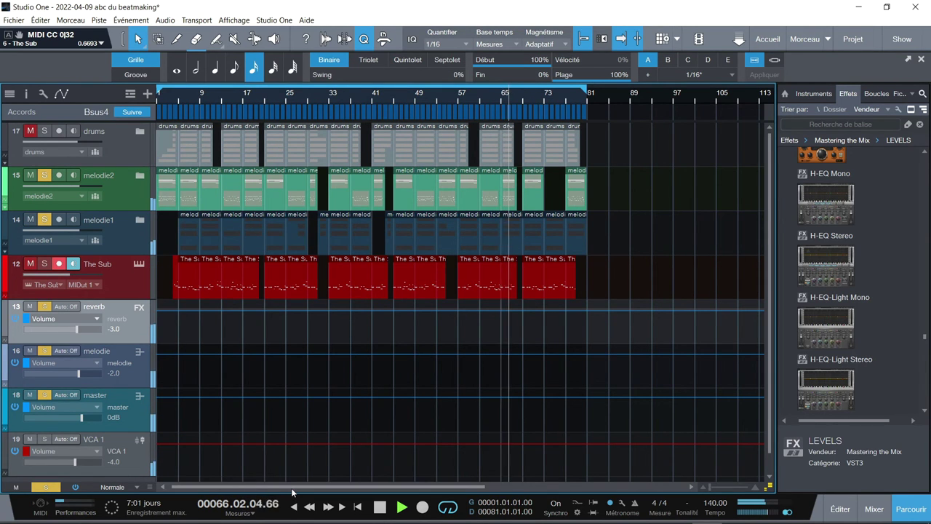
{"action": "key", "text": "F3"}
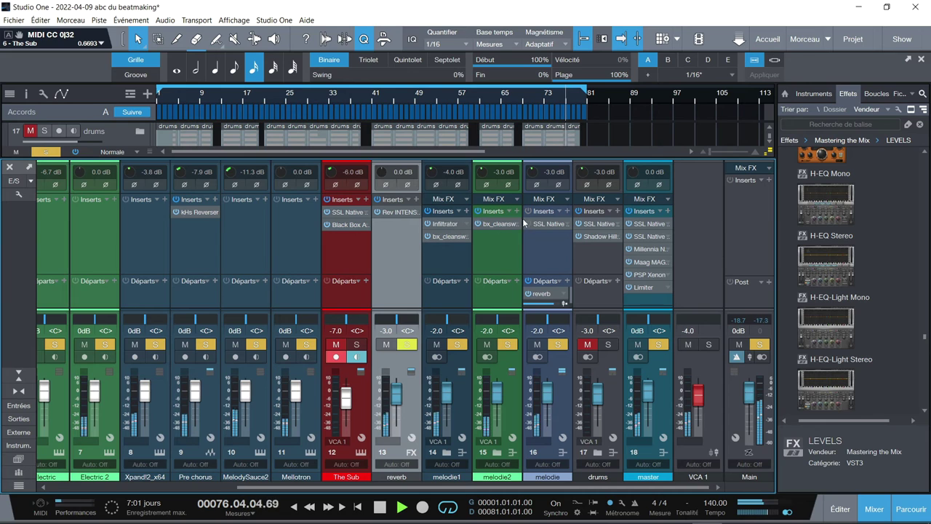
Step: Open melodie1's Infiltrator, view its first three effects with playback stopped, and close the plug-in window
{"action": "left_click", "coordinate": [438, 225]}
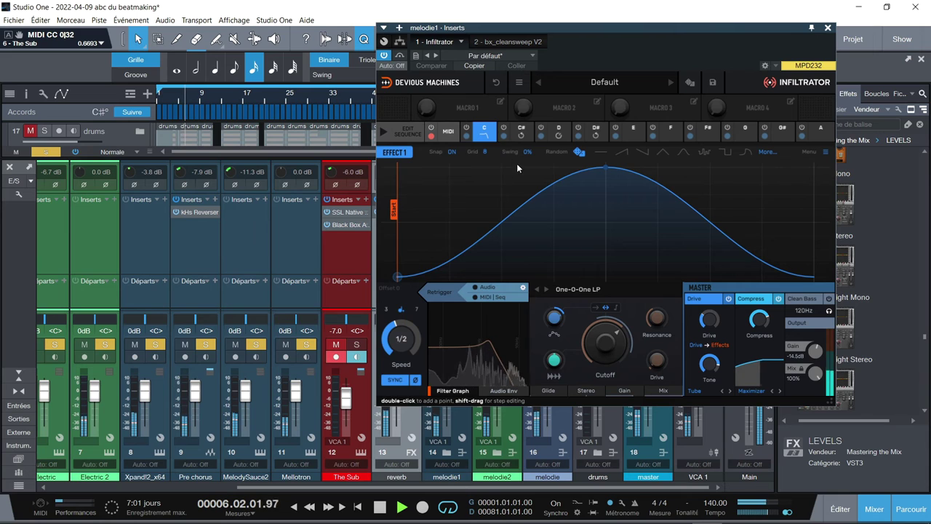
{"action": "key", "text": "space"}
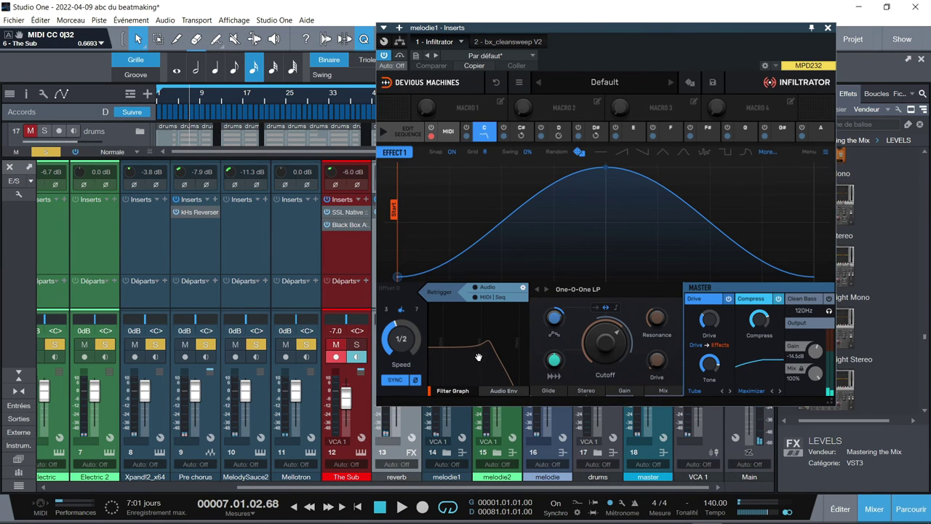
{"action": "left_click", "coordinate": [521, 133]}
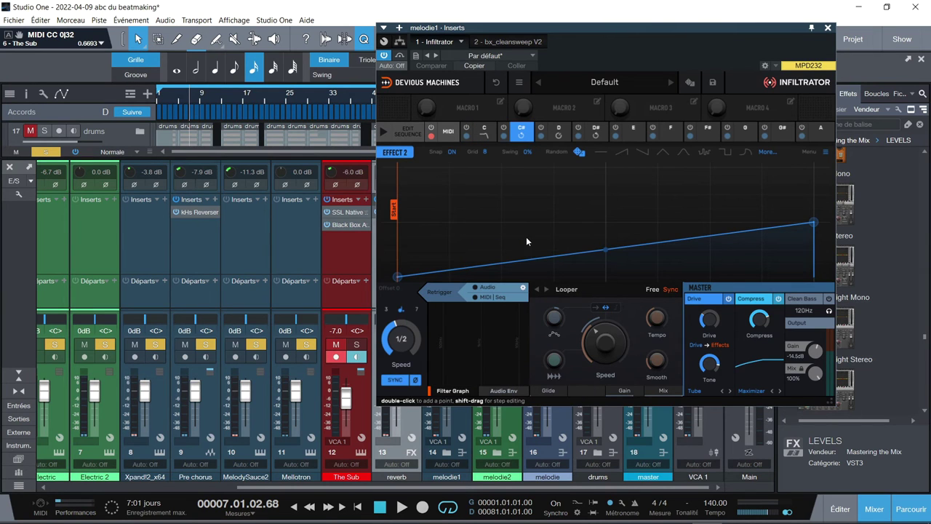
{"action": "left_click", "coordinate": [560, 136]}
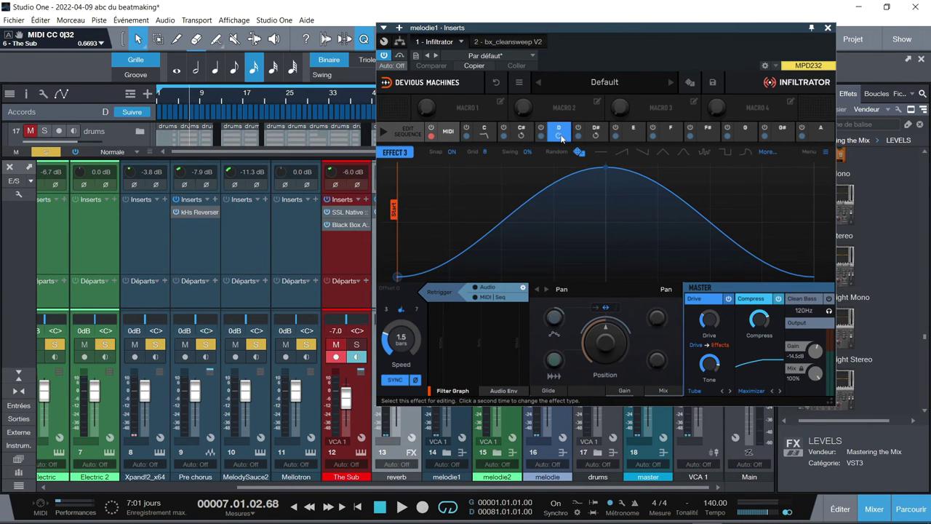
{"action": "left_click", "coordinate": [827, 28]}
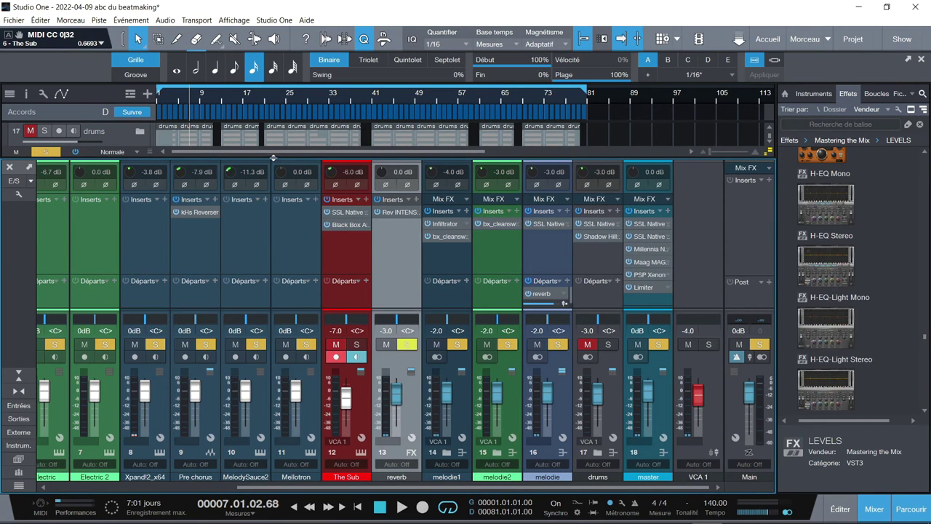
Step: Reduce the mixer's height, hide it, and play Piste 15's notes from bar 25 in the note editor
{"action": "left_click_drag", "start_coordinate": [272, 157], "coordinate": [266, 242]}
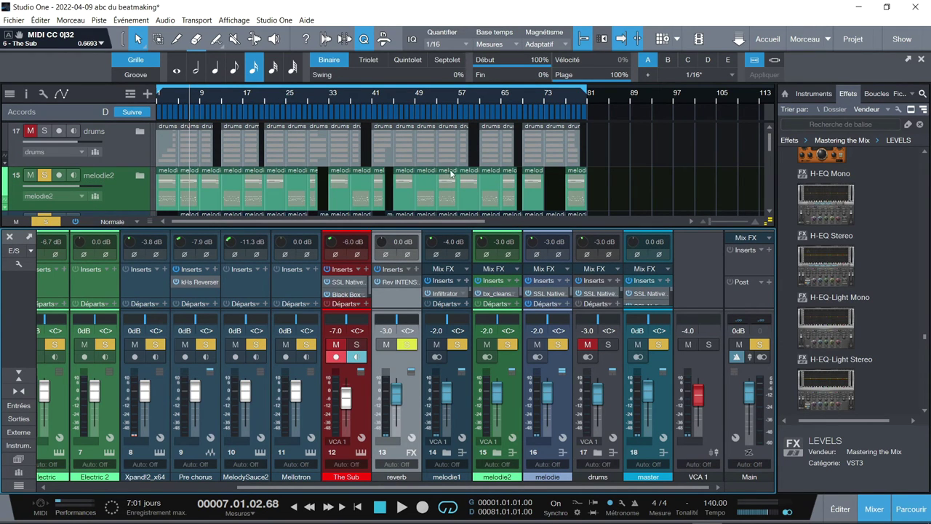
{"action": "key", "text": "F3"}
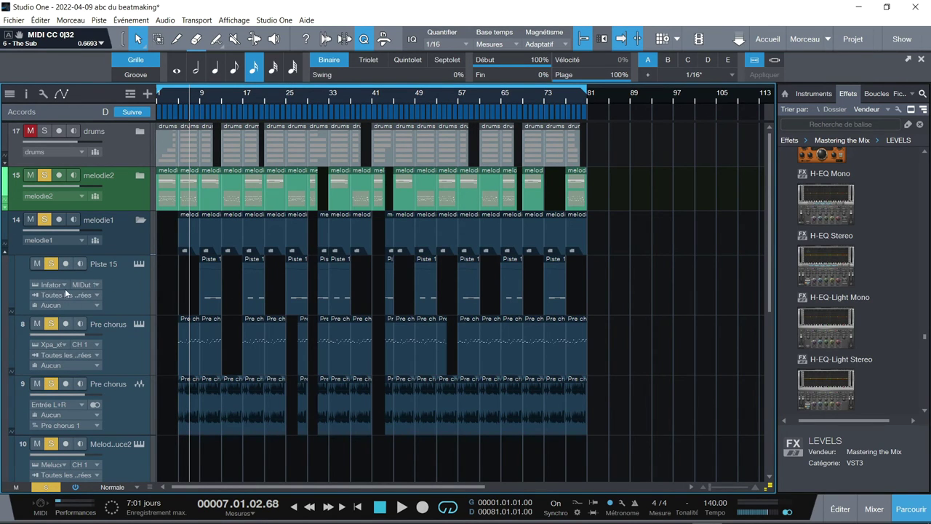
{"action": "double_click", "coordinate": [300, 302]}
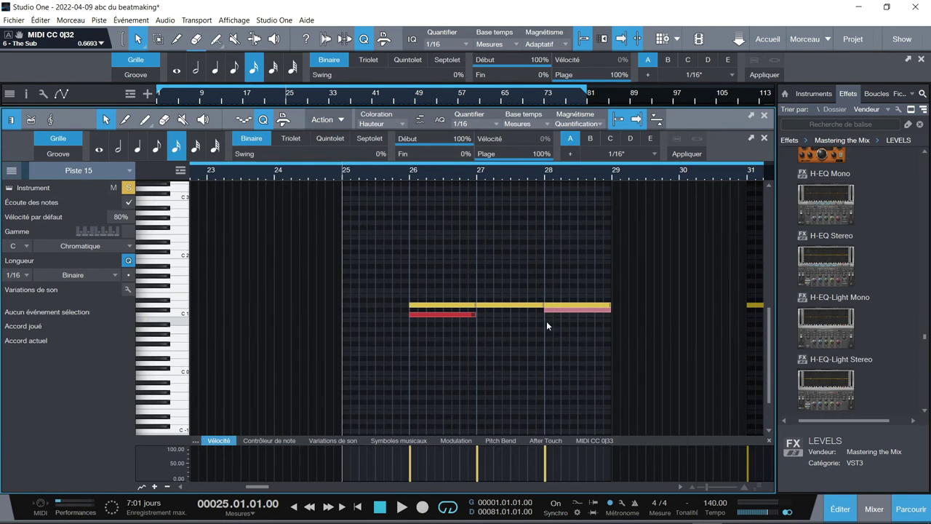
{"action": "key", "text": "space"}
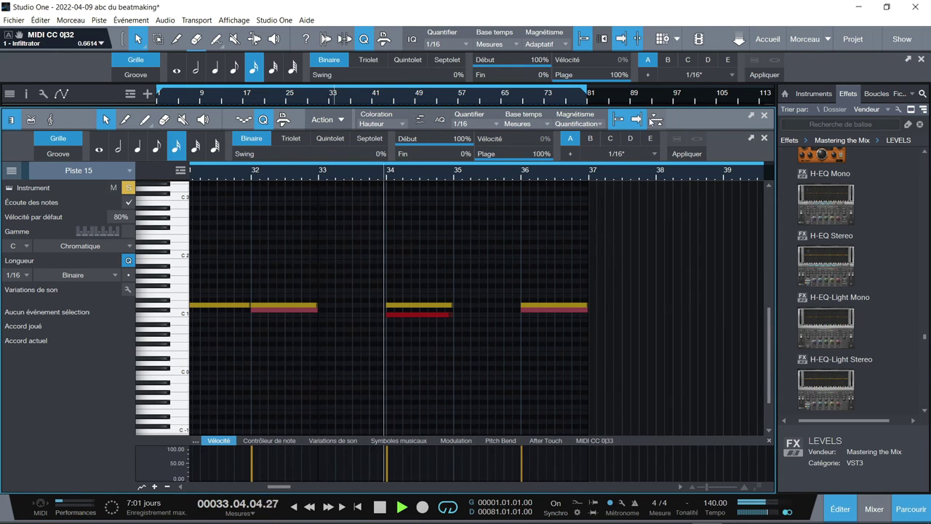
Step: Close the note editor, stop playback, collapse the melodie1 folder track, and show the mixer again
{"action": "key", "text": "F2"}
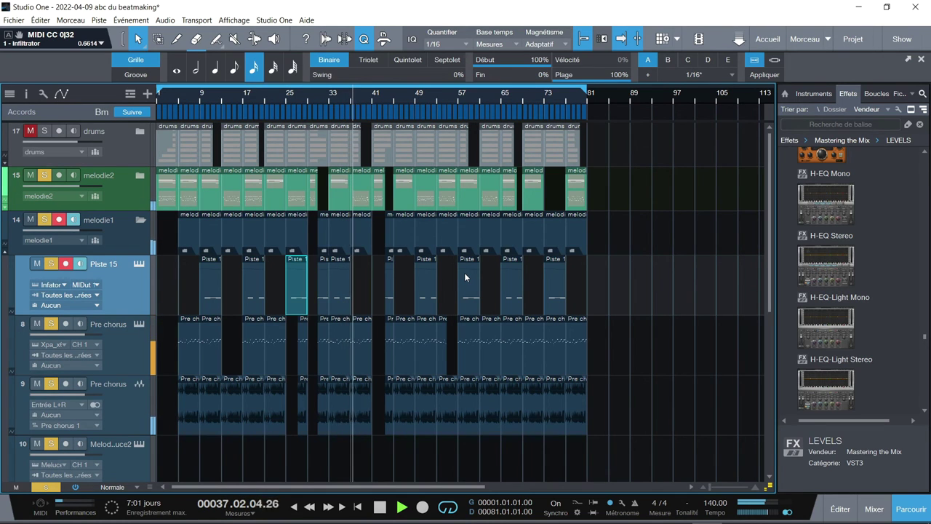
{"action": "key", "text": "space"}
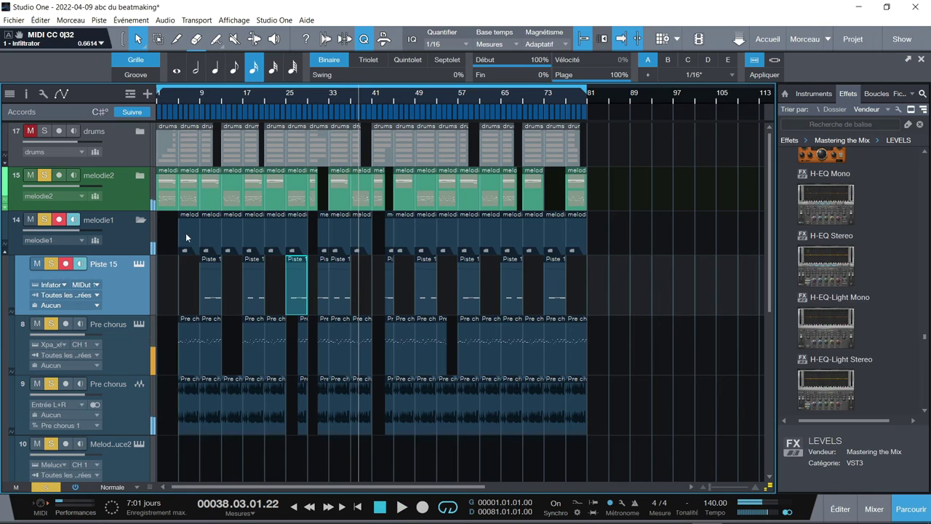
{"action": "left_click", "coordinate": [142, 220]}
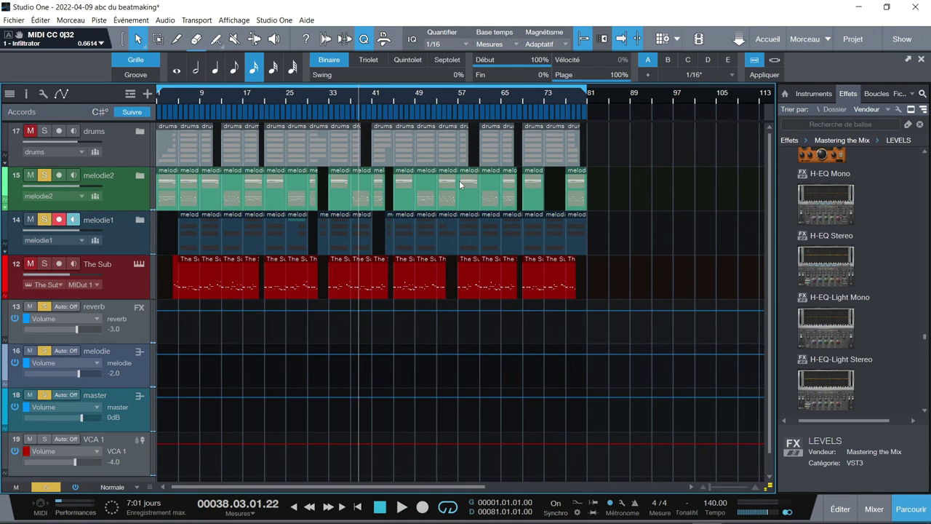
{"action": "key", "text": "F3"}
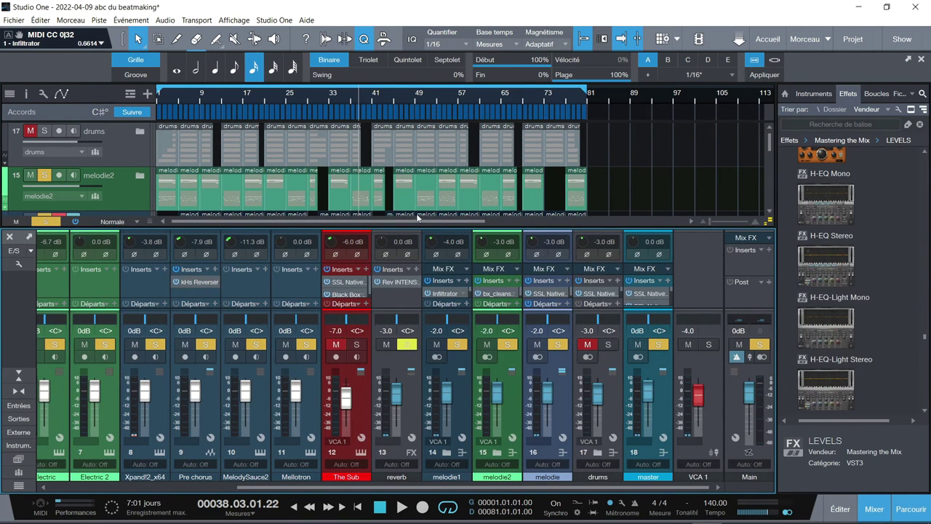
Step: Enlarge the mixer and view the melodie bus's SSL Native Channel Strip 2 during playback
{"action": "left_click_drag", "start_coordinate": [419, 217], "coordinate": [419, 136]}
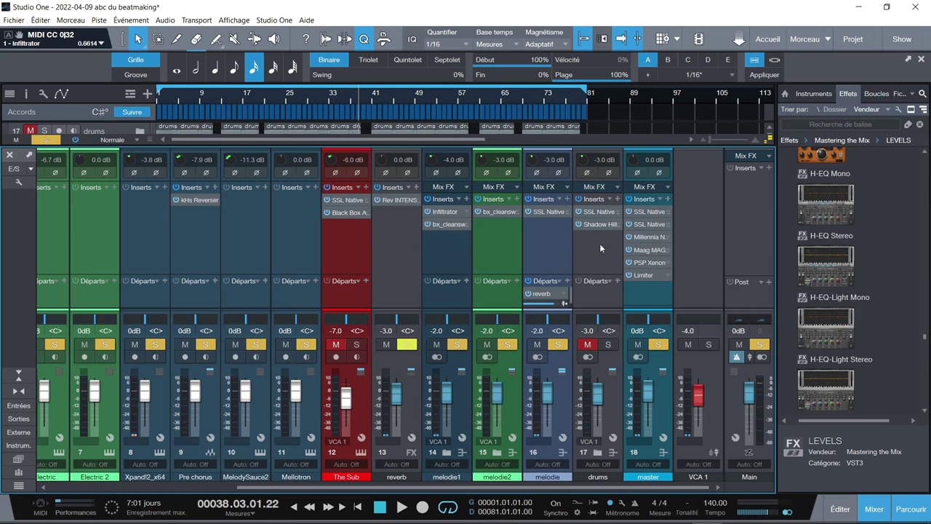
{"action": "left_click", "coordinate": [549, 211]}
{"action": "left_click_drag", "start_coordinate": [345, 11], "coordinate": [353, 5]}
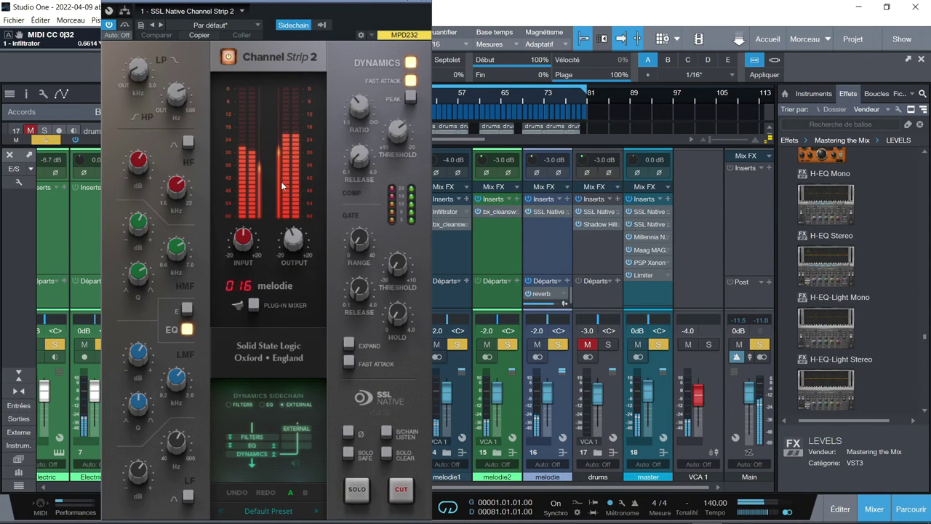
Step: Unmute the drums bus and clear all solos, view the master bus's SSL Native Bus Compressor 2 on the full mix, and stop playback
{"action": "left_click", "coordinate": [587, 344]}
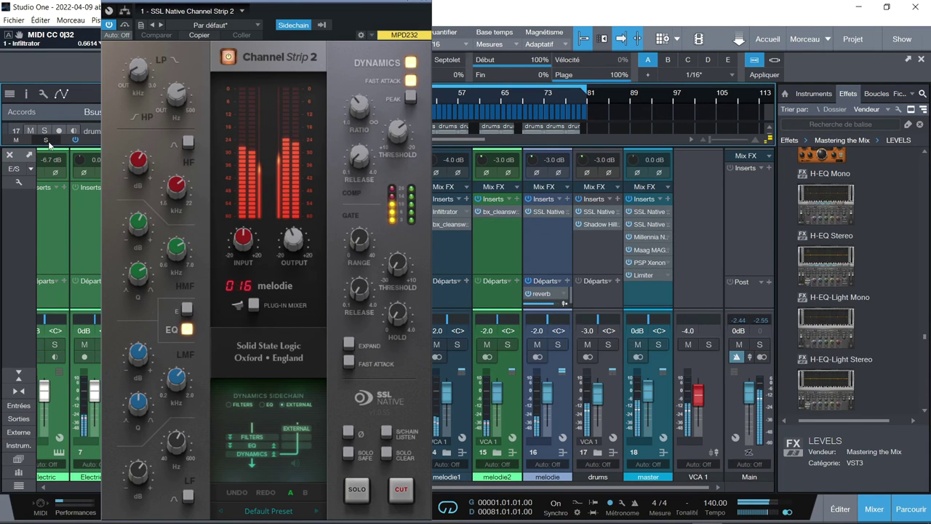
{"action": "left_click", "coordinate": [631, 202]}
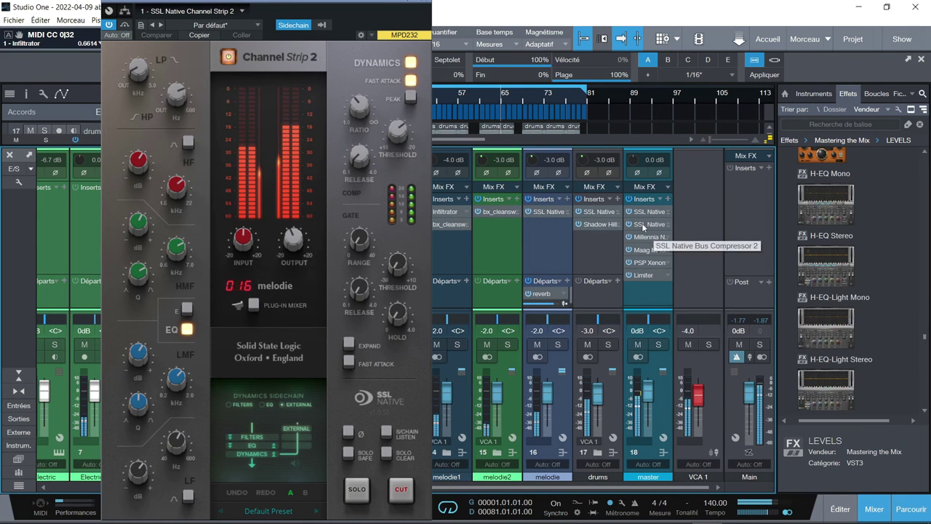
{"action": "left_click", "coordinate": [643, 227]}
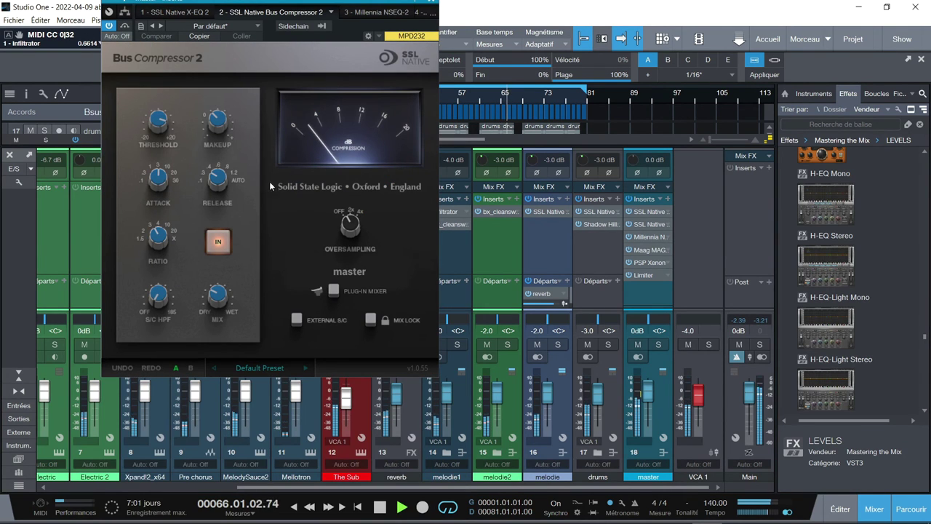
{"action": "key", "text": "space"}
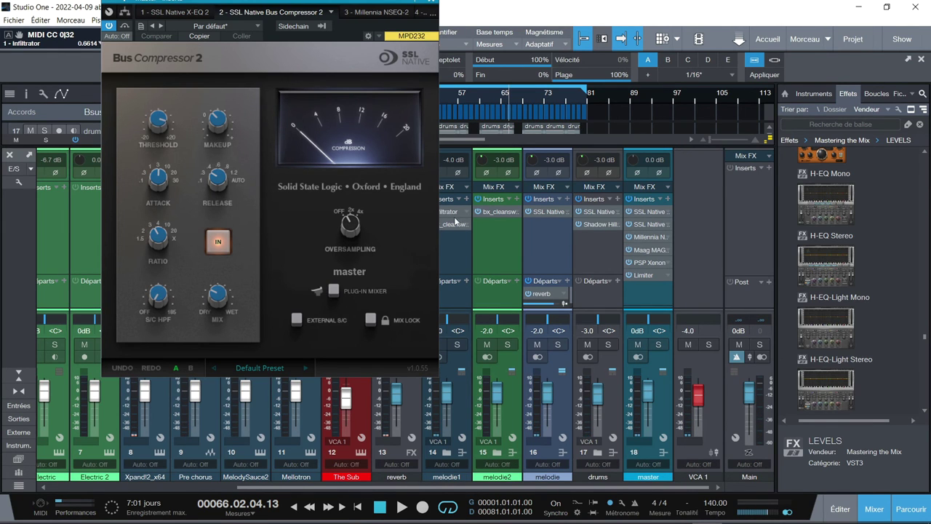
Step: View the master bus's Millennia NSEQ-2, Maag MAGNUM-K, PSP Xenon and Limiter inserts one after another
{"action": "left_click", "coordinate": [646, 237]}
{"action": "left_click_drag", "start_coordinate": [575, 5], "coordinate": [511, 83]}
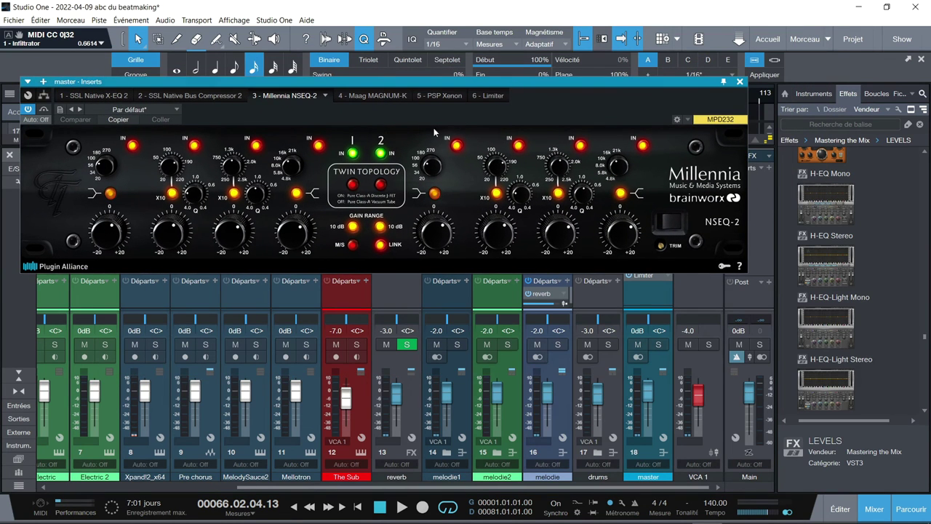
{"action": "left_click", "coordinate": [363, 94]}
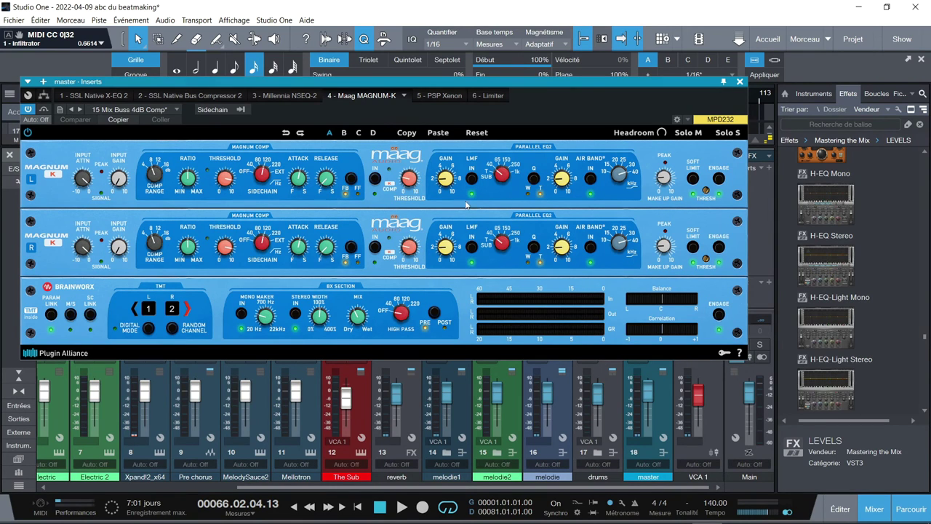
{"action": "left_click", "coordinate": [439, 97]}
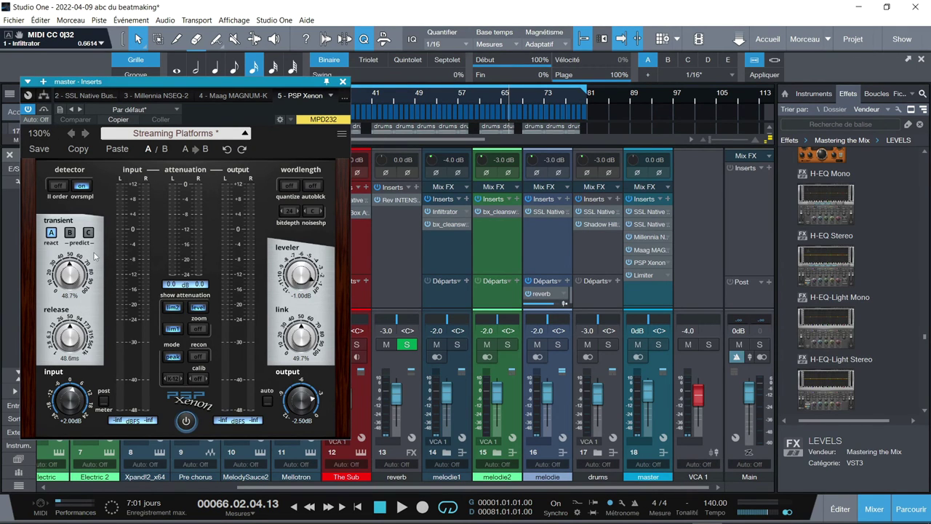
{"action": "left_click", "coordinate": [346, 98]}
{"action": "left_click", "coordinate": [302, 172]}
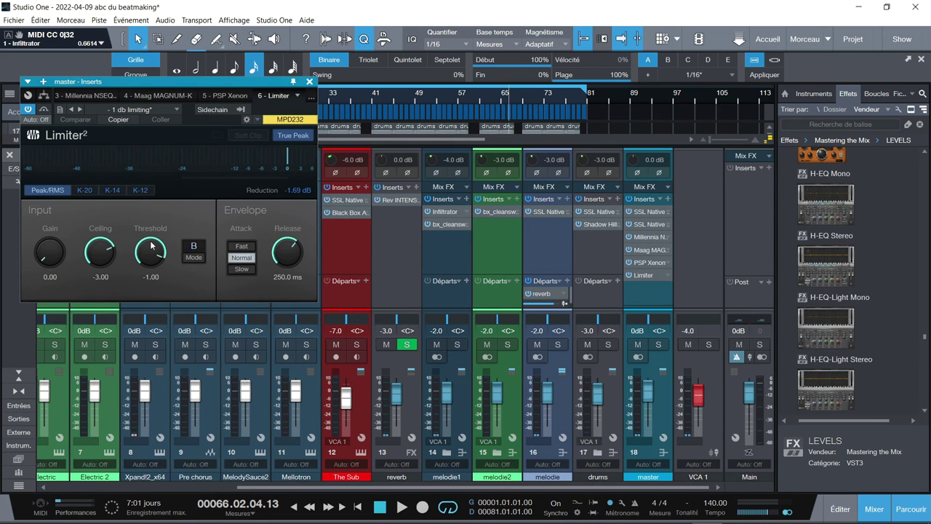
Step: Restart playback and open the SSL 360° plug-in mixer from the master bus's SSL Native Bus Compressor 2
{"action": "key", "text": "space"}
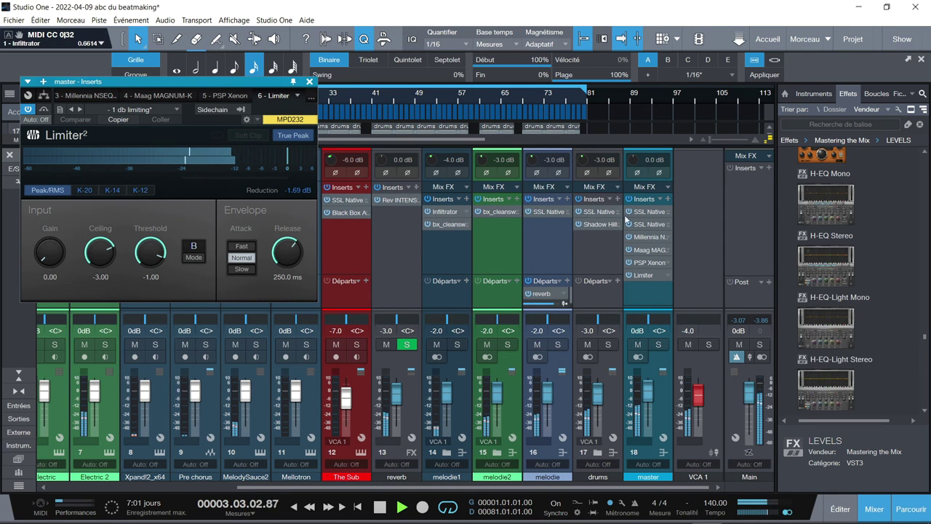
{"action": "double_click", "coordinate": [649, 224]}
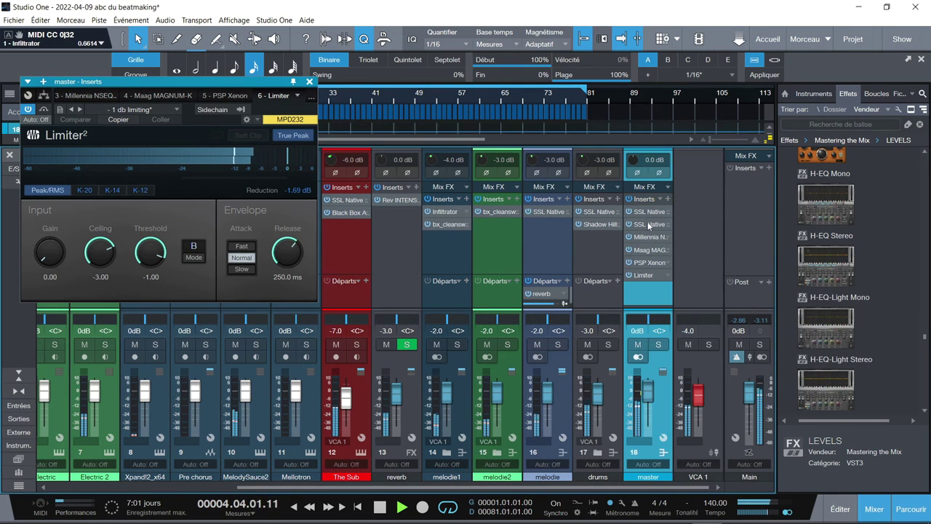
{"action": "left_click", "coordinate": [253, 374]}
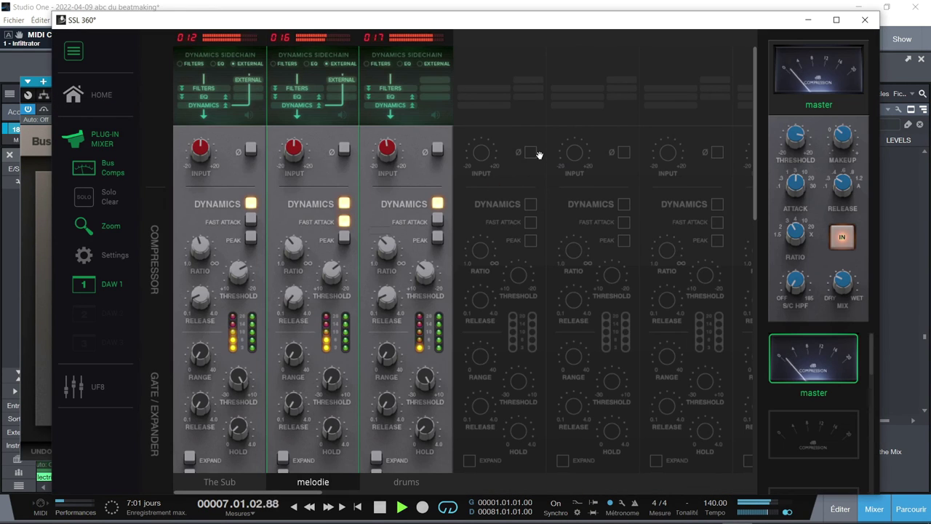
Step: Solo the The Sub, melodie and drums channel strips in turn from the plug-in mixer, leaving only drums soloed
{"action": "left_click_drag", "start_coordinate": [756, 108], "coordinate": [774, 384]}
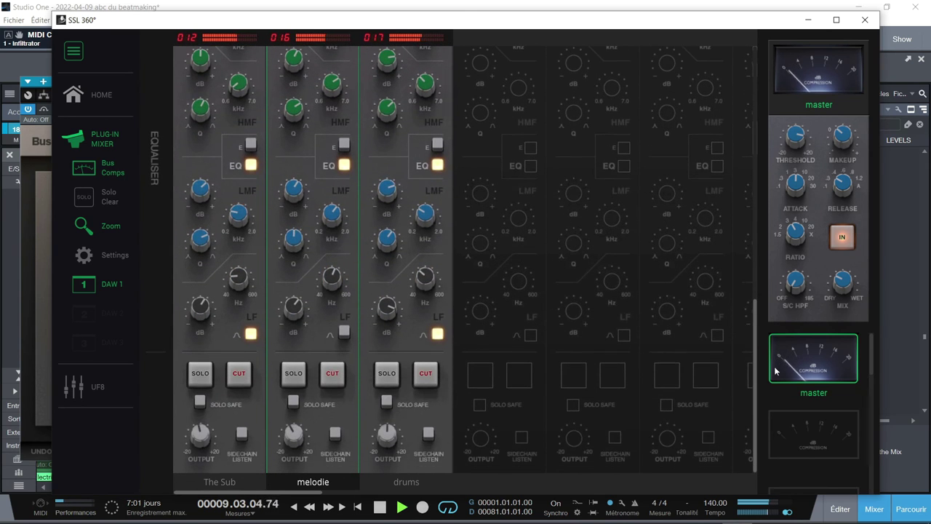
{"action": "left_click", "coordinate": [204, 377]}
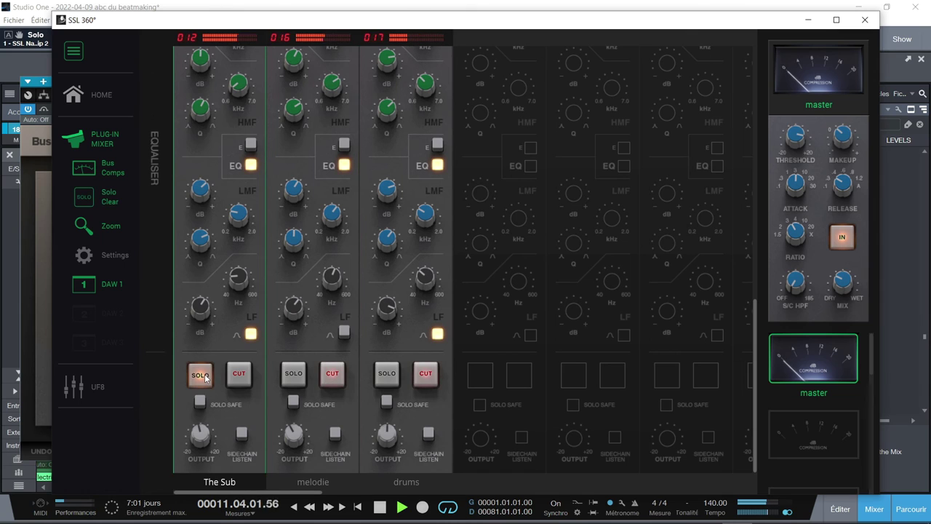
{"action": "mouse_move", "coordinate": [216, 300]}
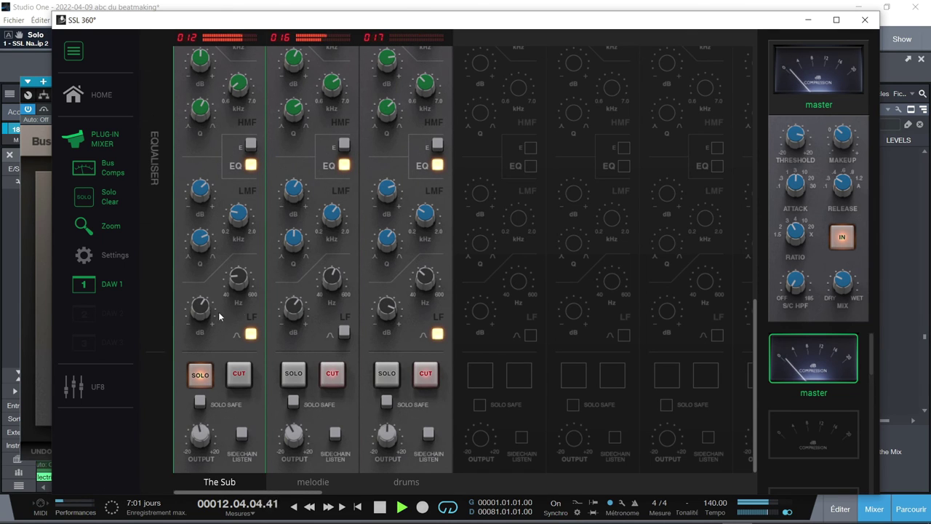
{"action": "left_click", "coordinate": [286, 376]}
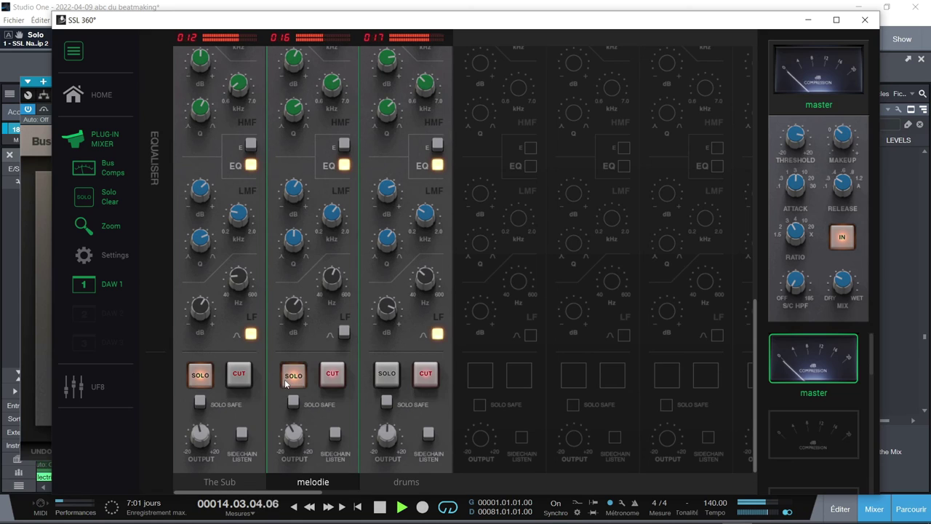
{"action": "left_click", "coordinate": [201, 377]}
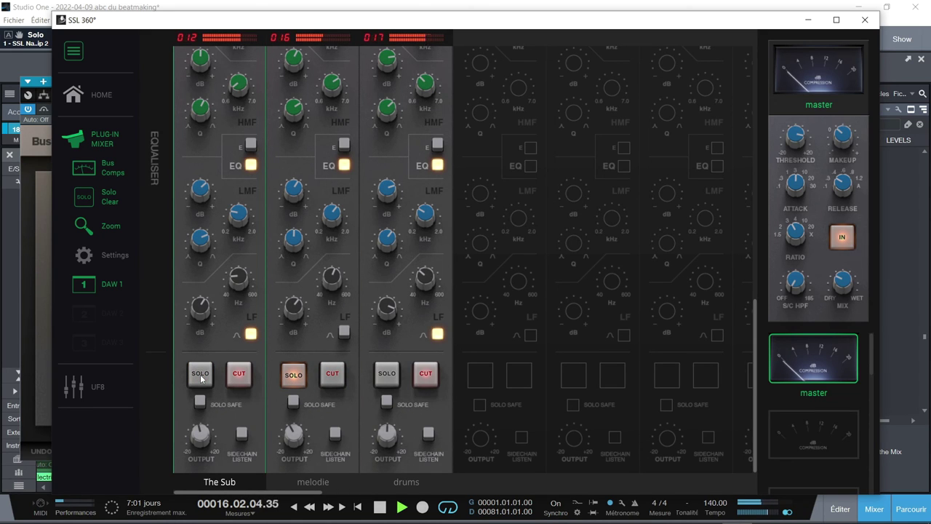
{"action": "left_click", "coordinate": [385, 374]}
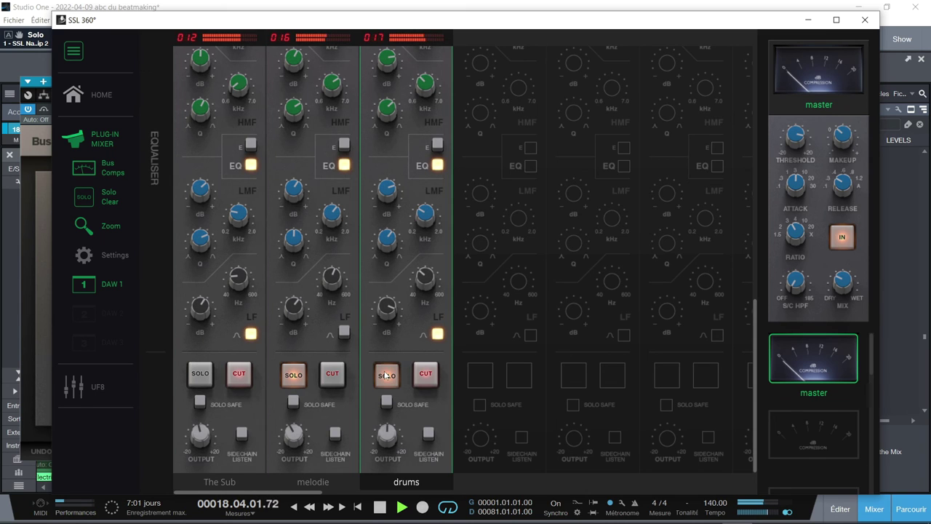
{"action": "left_click", "coordinate": [293, 374]}
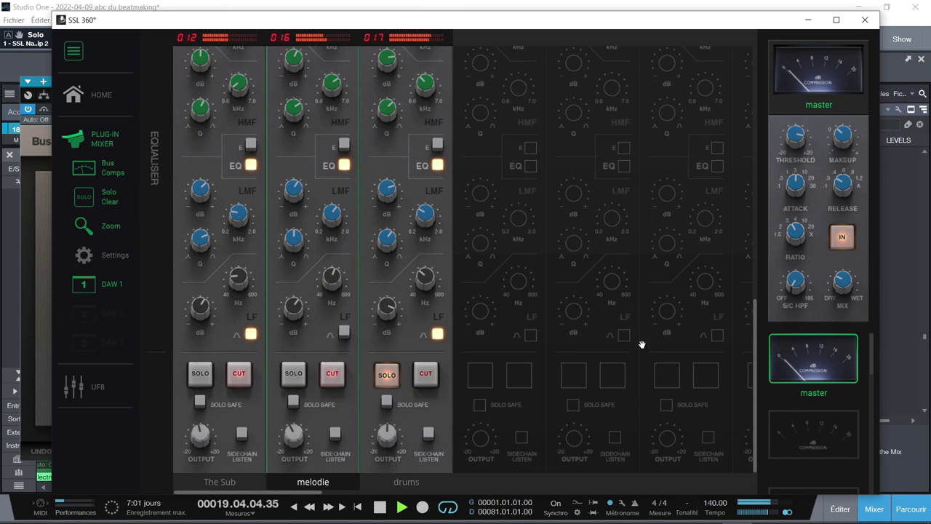
Step: Raise the master bus compressor's wet mix, lower its threshold to -4.0 dB, and raise the threshold back up
{"action": "left_click_drag", "start_coordinate": [756, 344], "coordinate": [732, 217]}
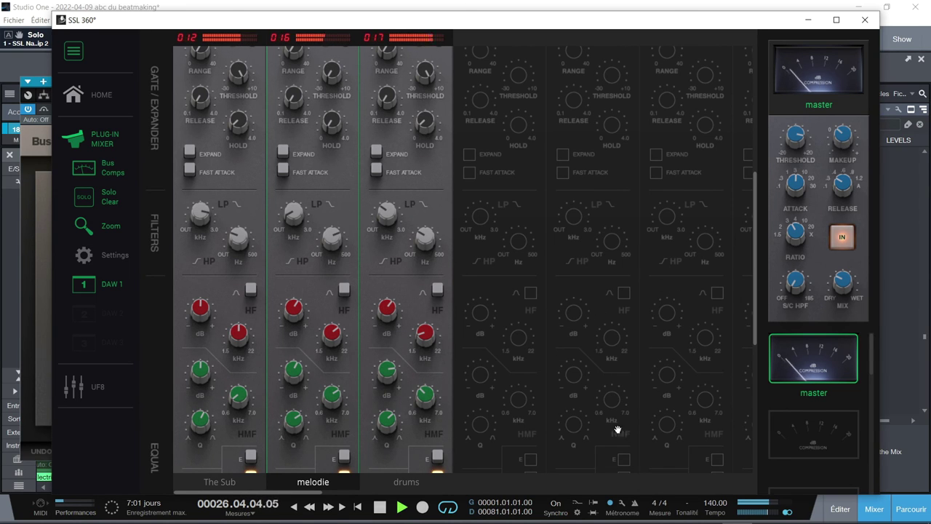
{"action": "mouse_move", "coordinate": [844, 287]}
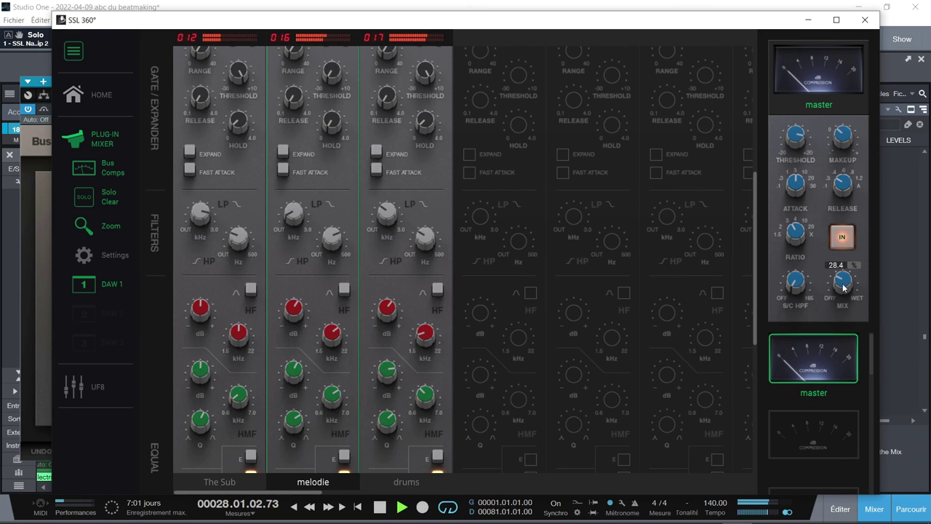
{"action": "left_click_drag", "start_coordinate": [842, 288], "coordinate": [829, 182]}
{"action": "mouse_move", "coordinate": [799, 144]}
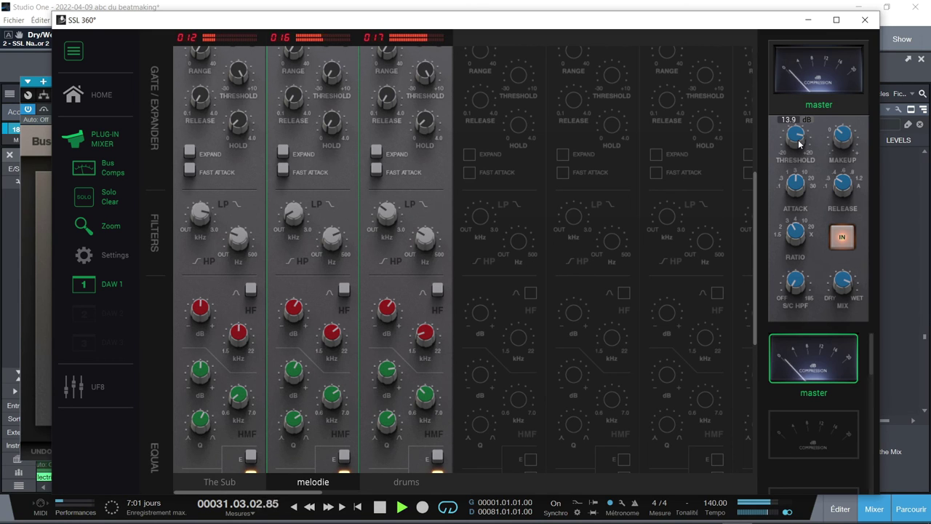
{"action": "left_click_drag", "start_coordinate": [800, 143], "coordinate": [795, 203]}
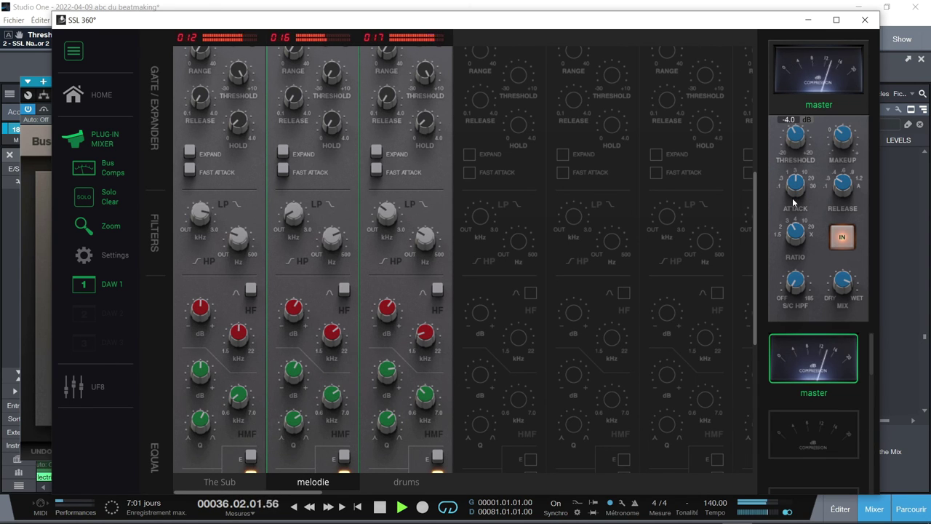
{"action": "left_click_drag", "start_coordinate": [794, 203], "coordinate": [791, 132]}
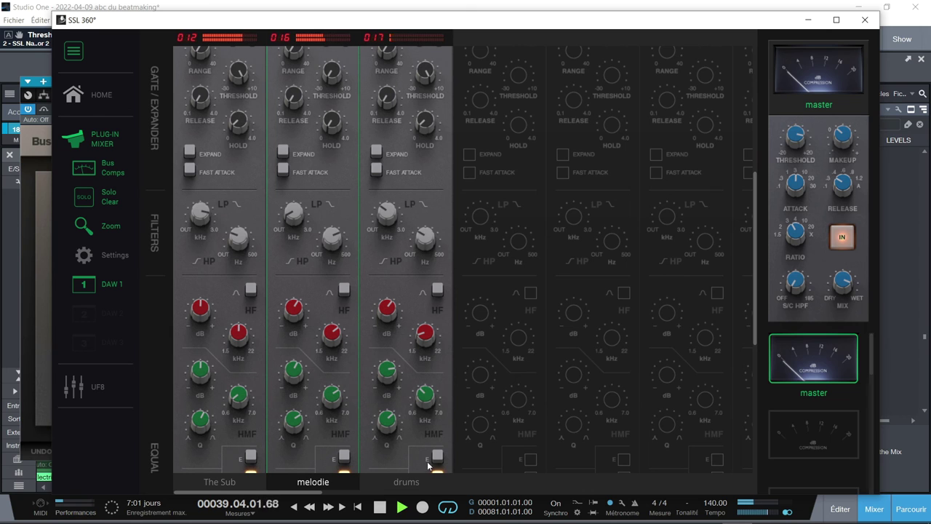
Step: Clear the drums solo, then lower the master bus compressor's threshold briefly and set it to about 13.1 dB
{"action": "left_click_drag", "start_coordinate": [755, 200], "coordinate": [764, 331]}
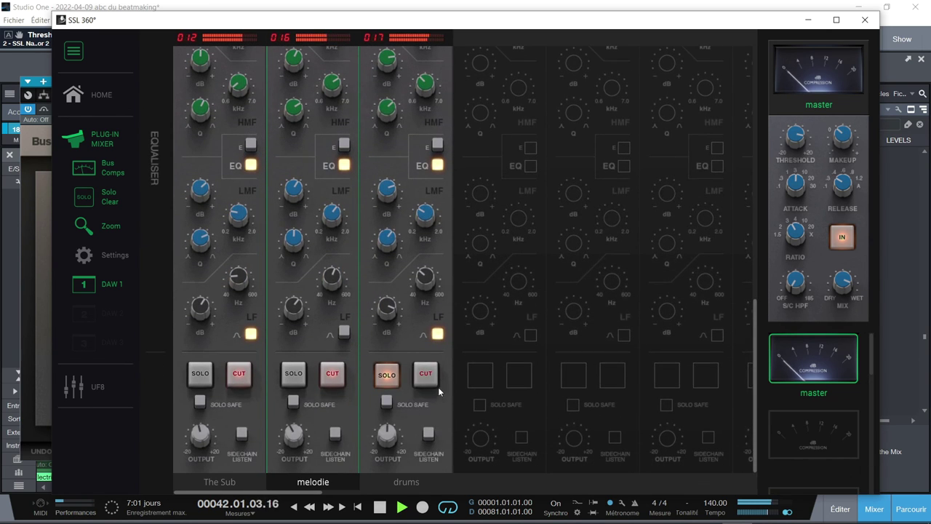
{"action": "left_click", "coordinate": [390, 374]}
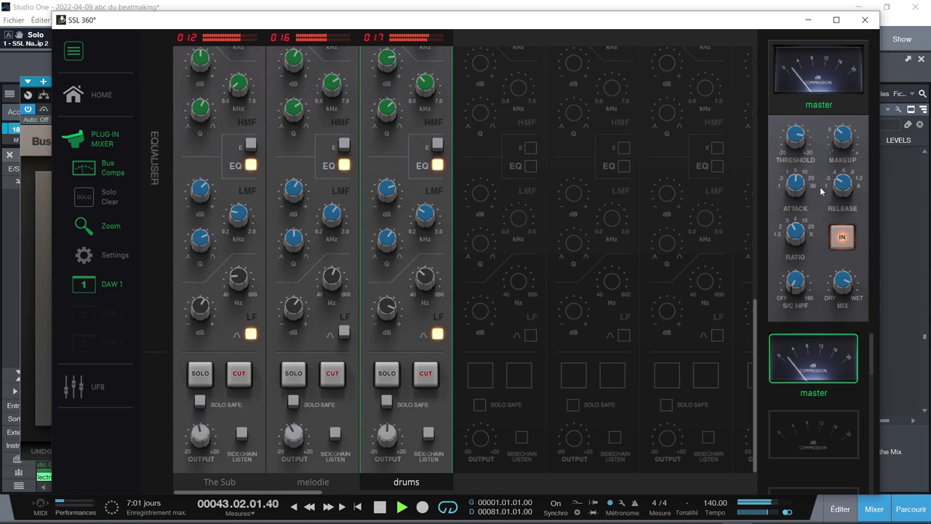
{"action": "left_click", "coordinate": [798, 153]}
{"action": "mouse_move", "coordinate": [799, 153]}
{"action": "left_mouse_down"}
{"action": "mouse_move", "coordinate": [805, 182]}
{"action": "mouse_move", "coordinate": [800, 165]}
{"action": "left_mouse_up"}
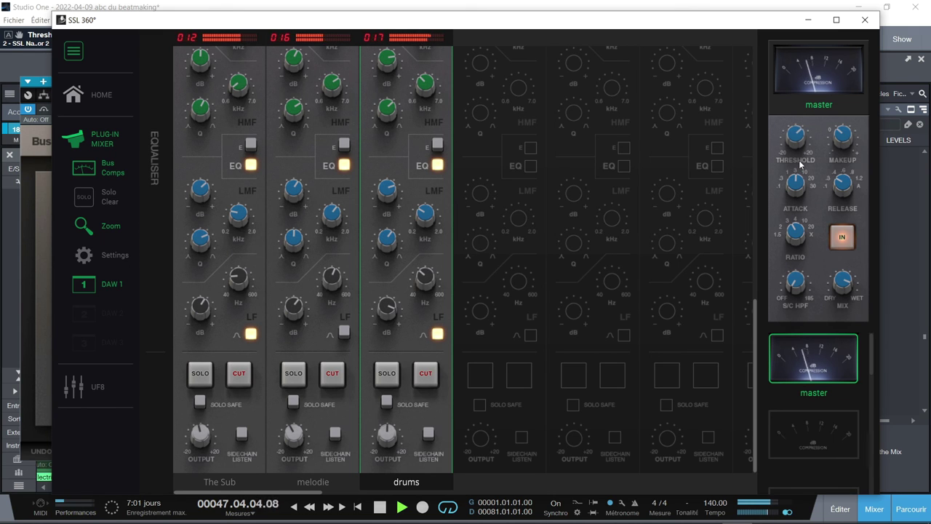
{"action": "left_click_drag", "start_coordinate": [799, 148], "coordinate": [797, 116]}
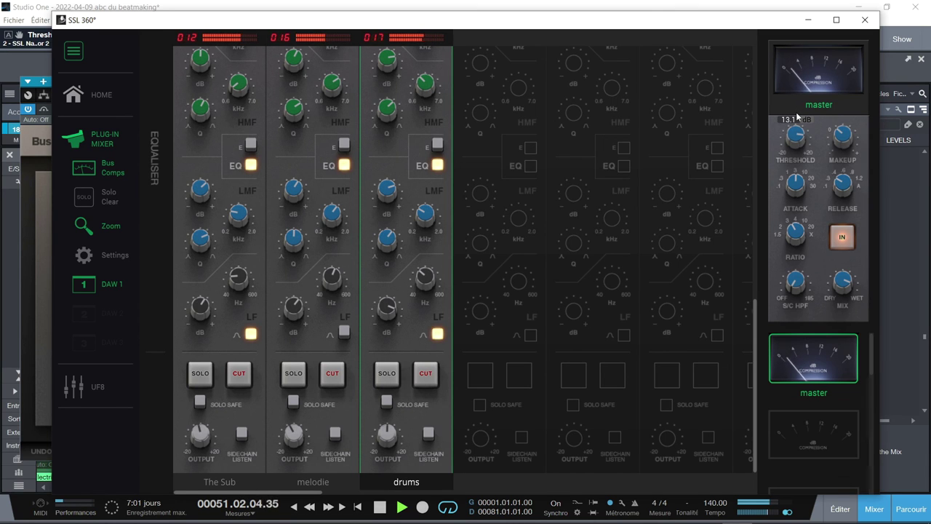
Step: Set the master bus compressor's mix to 38.4 %, compare it with the compressor bypassed, and close the SSL 360° window
{"action": "mouse_move", "coordinate": [845, 275]}
{"action": "left_click_drag", "start_coordinate": [845, 275], "coordinate": [841, 348]}
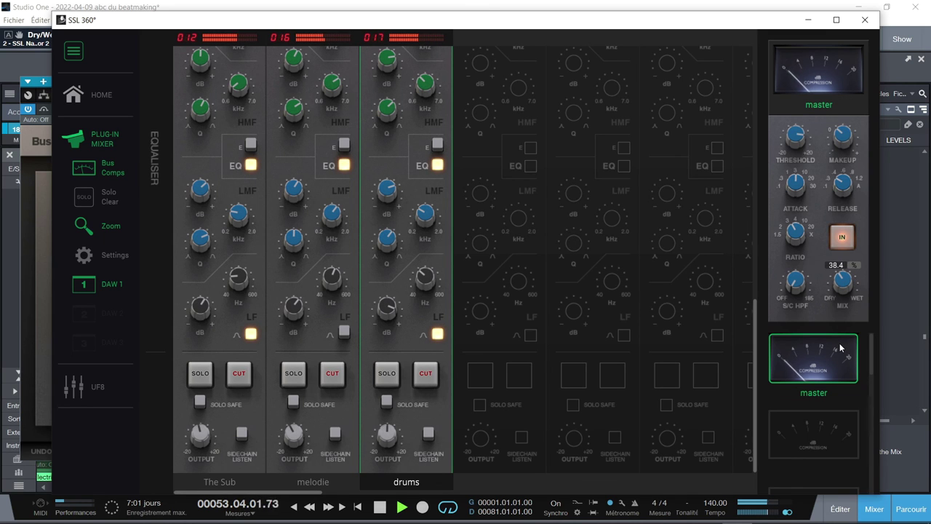
{"action": "left_click", "coordinate": [843, 238]}
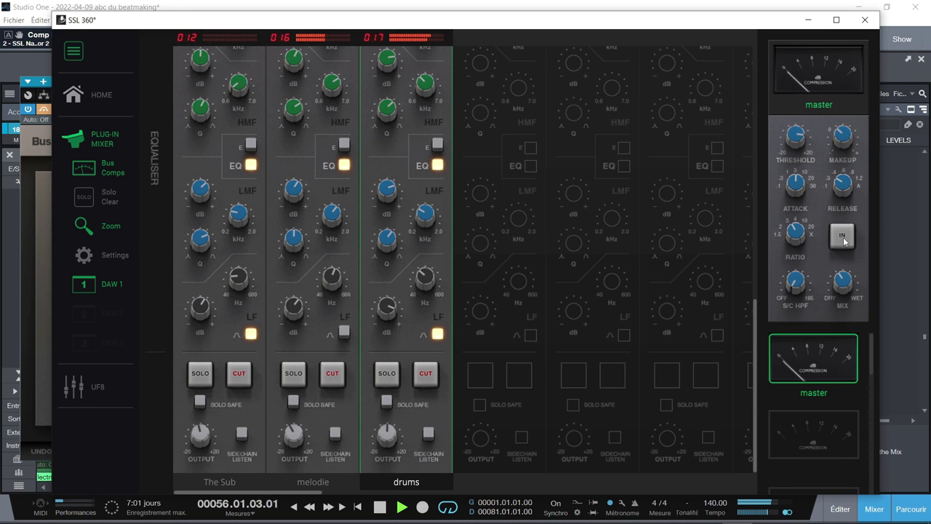
{"action": "left_click", "coordinate": [844, 238]}
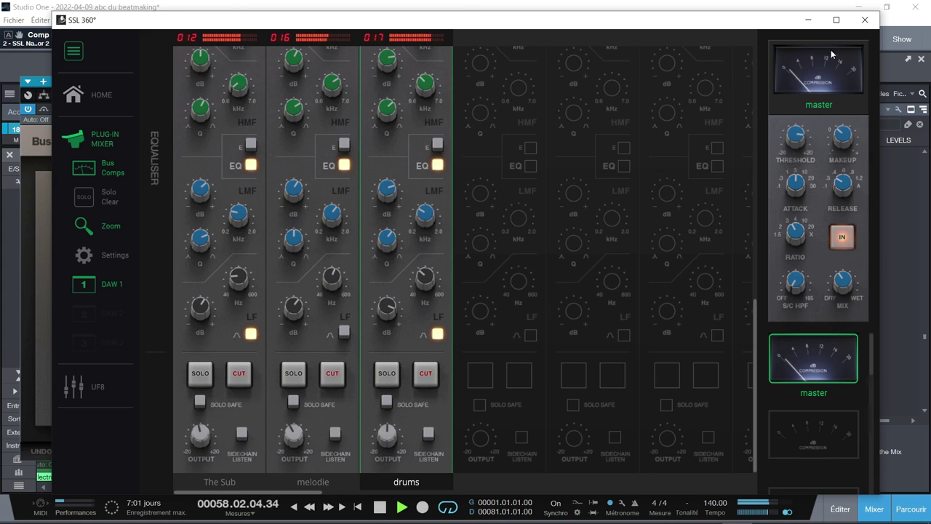
{"action": "left_click", "coordinate": [864, 22]}
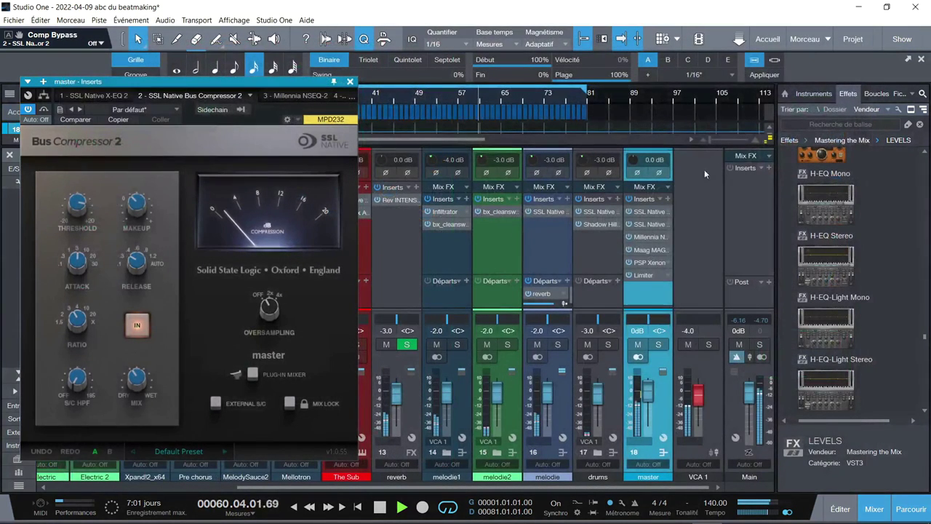